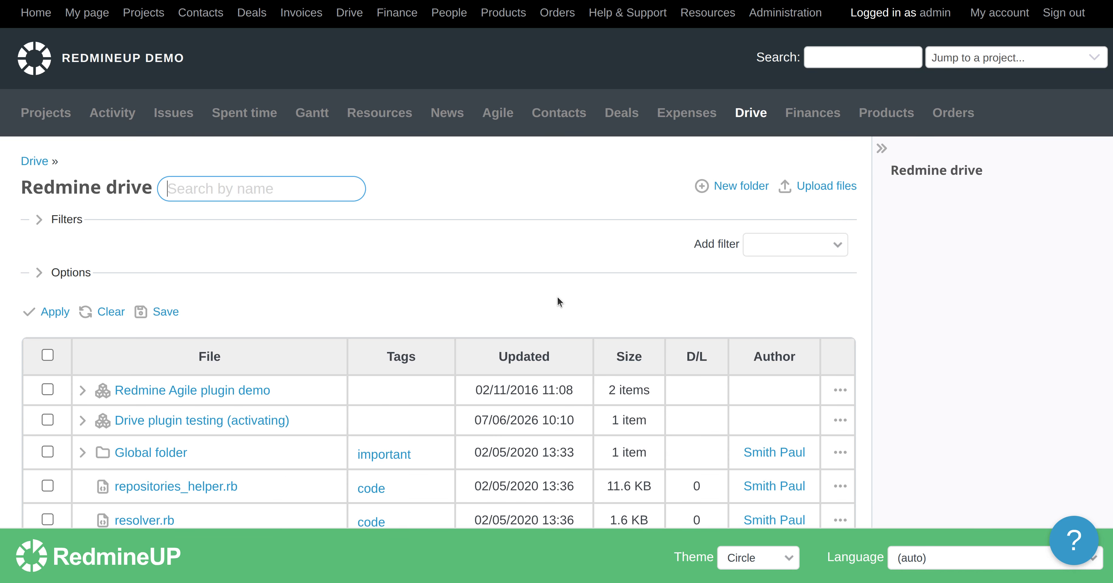
Add the Project column to the selected columns of the drive's file list and apply the change.
{"action": "scroll", "coordinate": [557, 298], "scroll_direction": "down", "scroll_amount": 2}
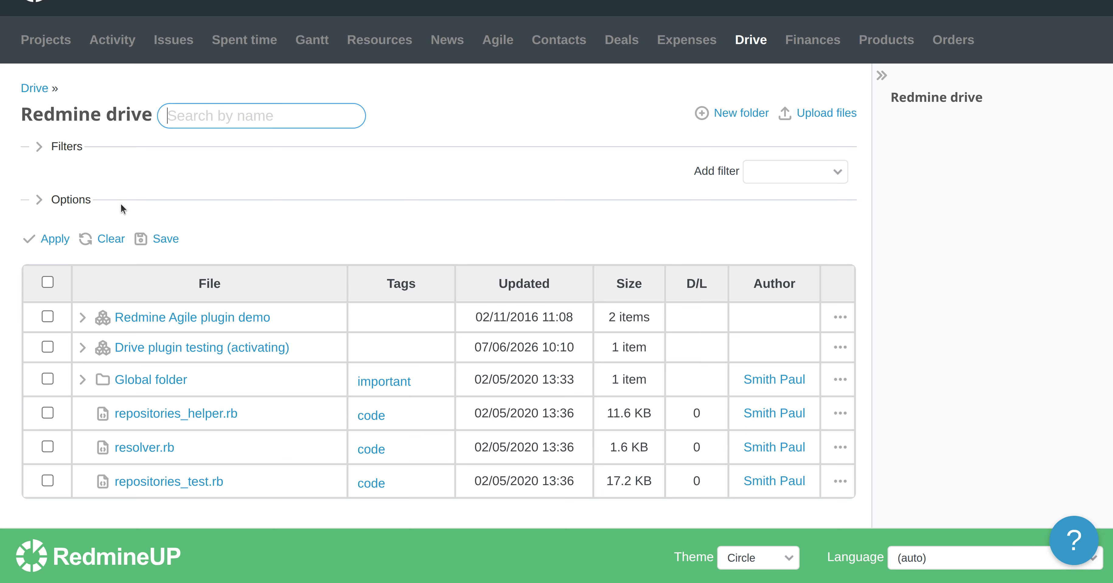
{"action": "left_click", "coordinate": [81, 205]}
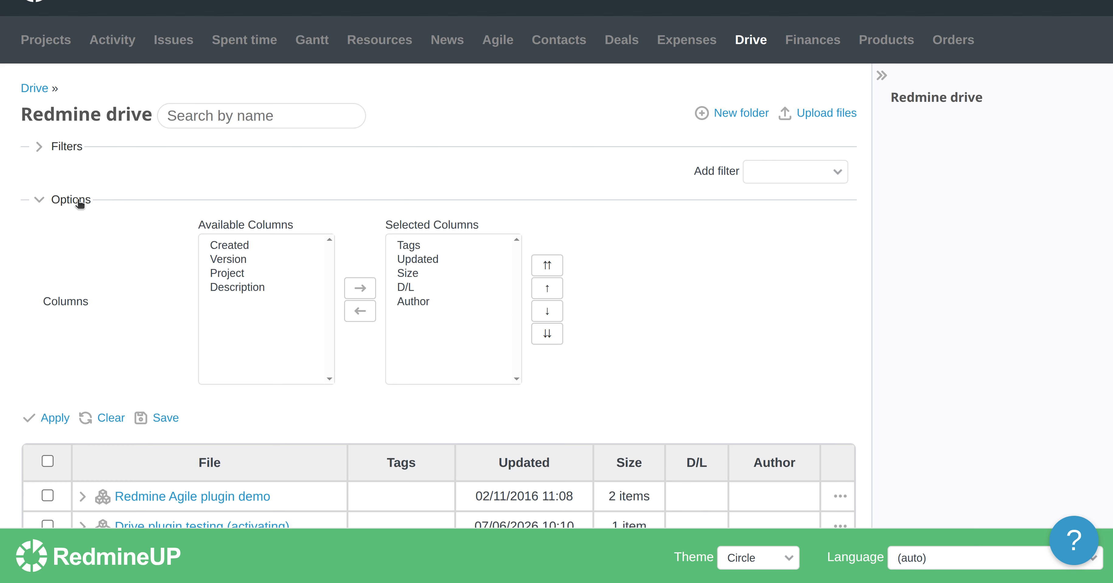
{"action": "left_click", "coordinate": [238, 276]}
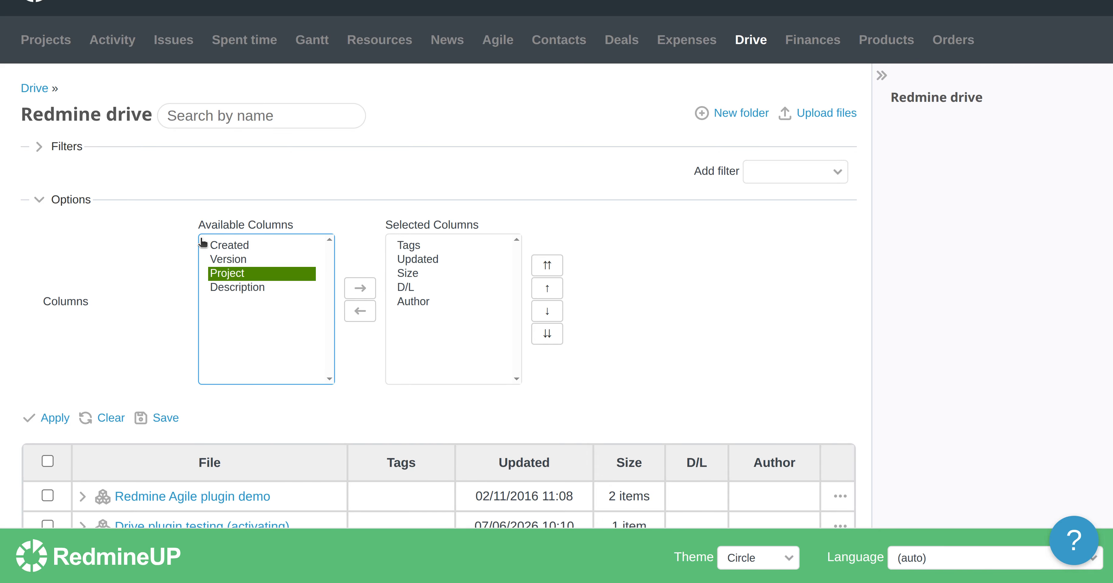
{"action": "left_click", "coordinate": [363, 290]}
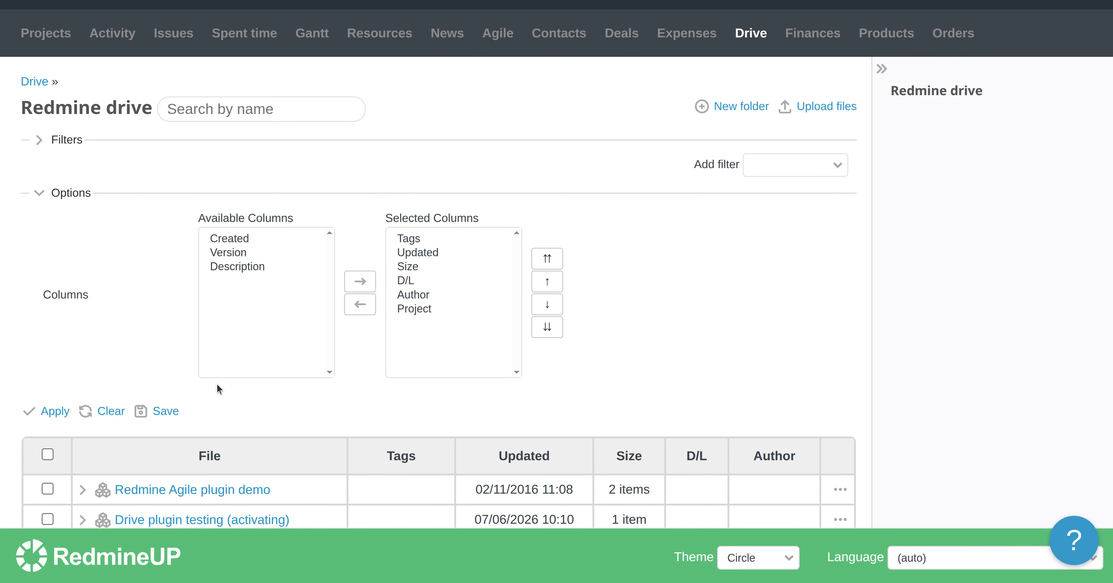
{"action": "scroll", "coordinate": [216, 384], "scroll_direction": "down", "scroll_amount": 3}
{"action": "left_click", "coordinate": [55, 273]}
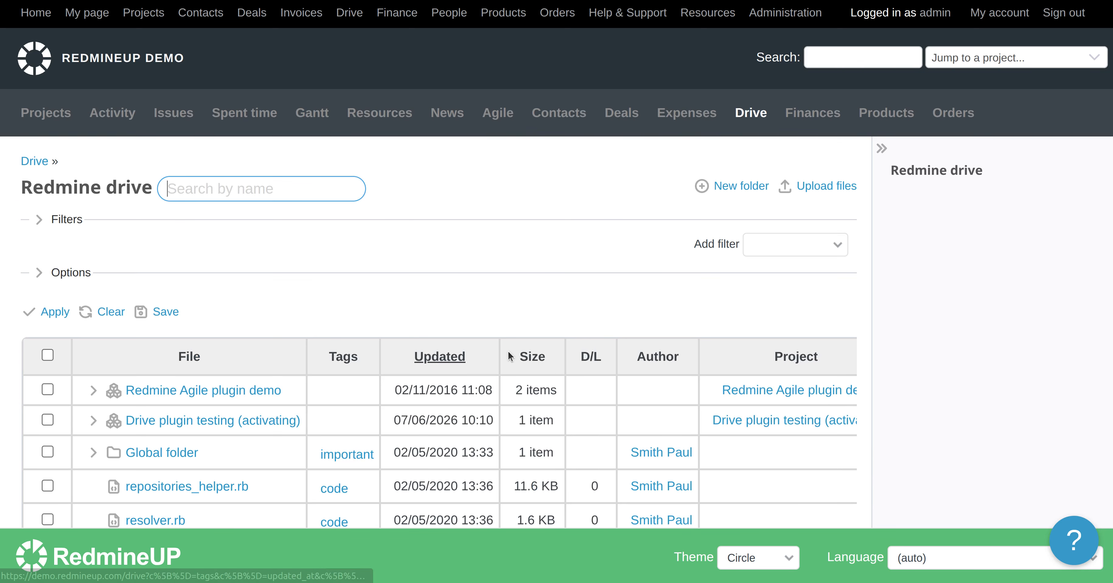
Expand Redmine Agile plugin demo, Drive plugin testing (activating) and its Matrix (1999) folder to check the Project column for their contents.
{"action": "scroll", "coordinate": [524, 353], "scroll_direction": "down", "scroll_amount": 3}
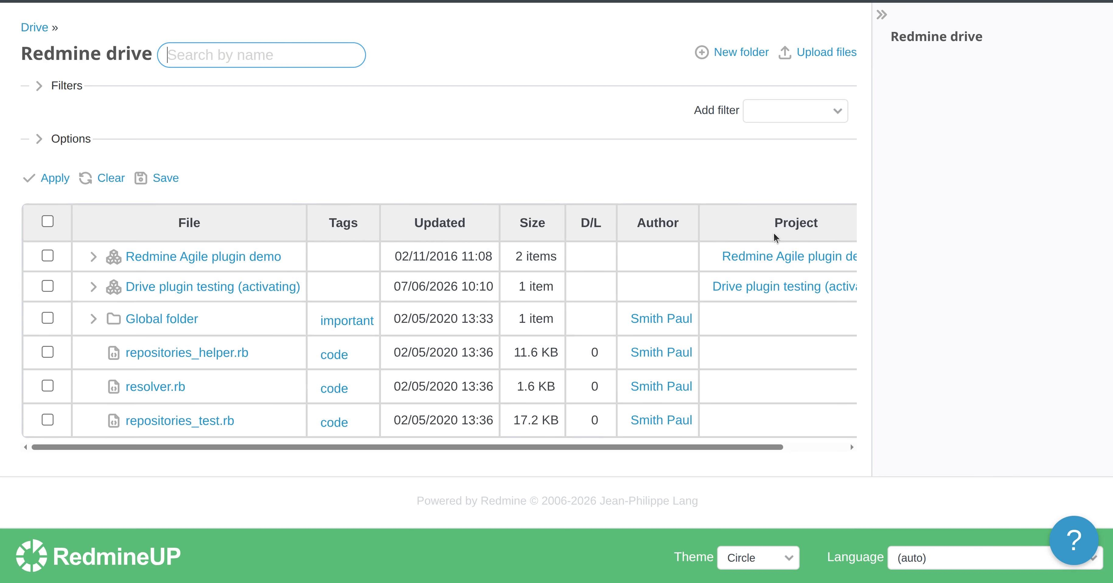
{"action": "left_click", "coordinate": [93, 258]}
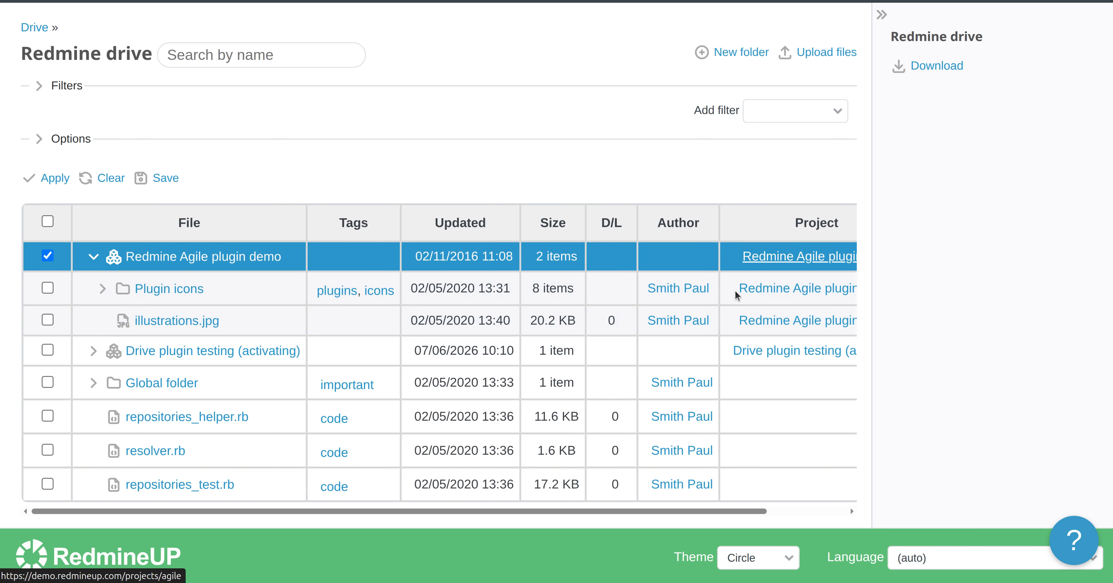
{"action": "left_click", "coordinate": [94, 352]}
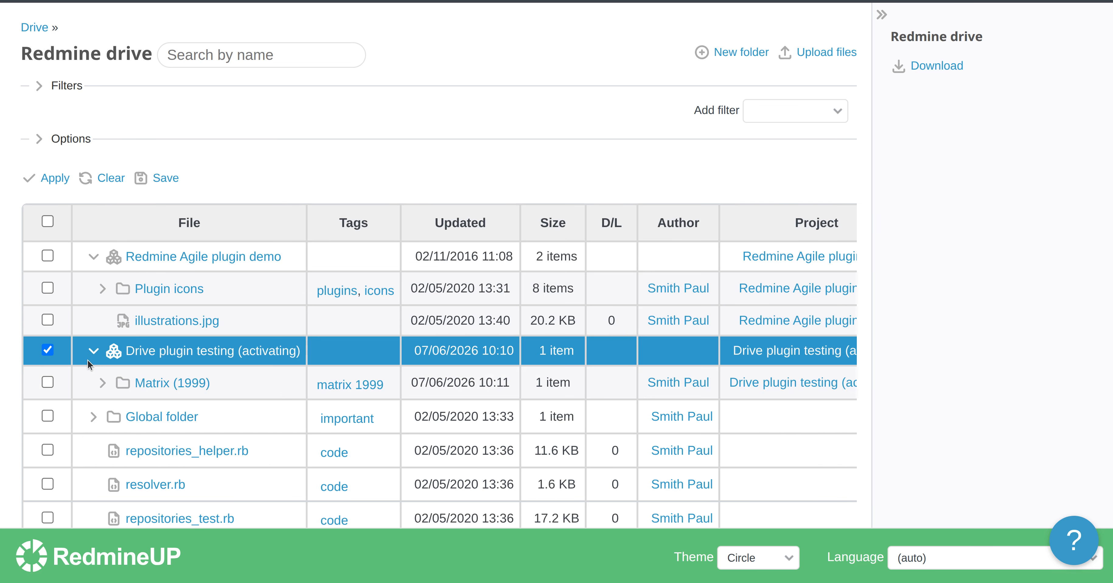
{"action": "left_click", "coordinate": [102, 383]}
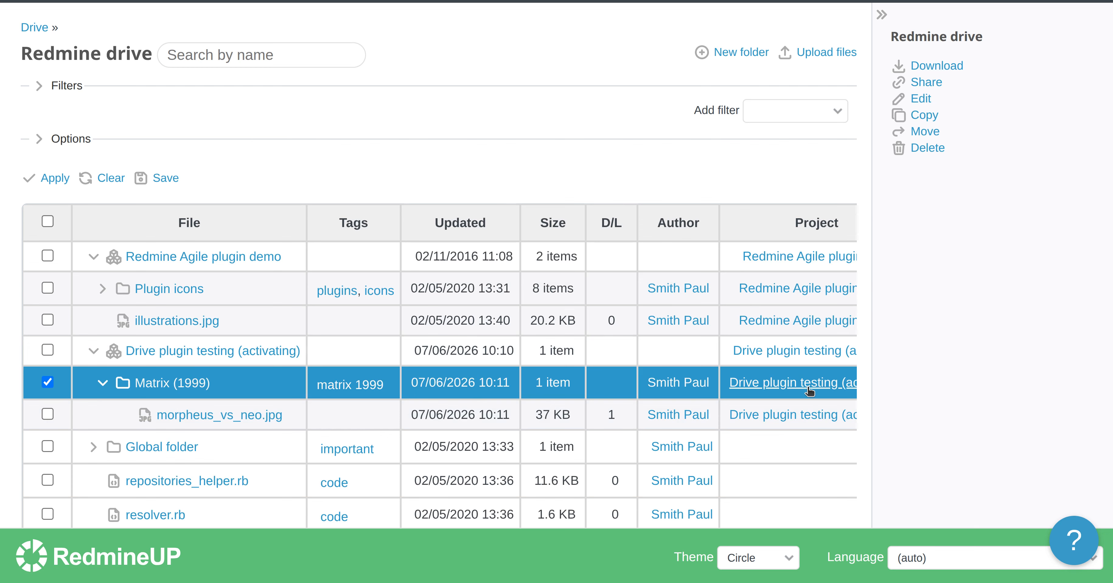
{"action": "scroll", "coordinate": [807, 393], "scroll_direction": "down", "scroll_amount": 2}
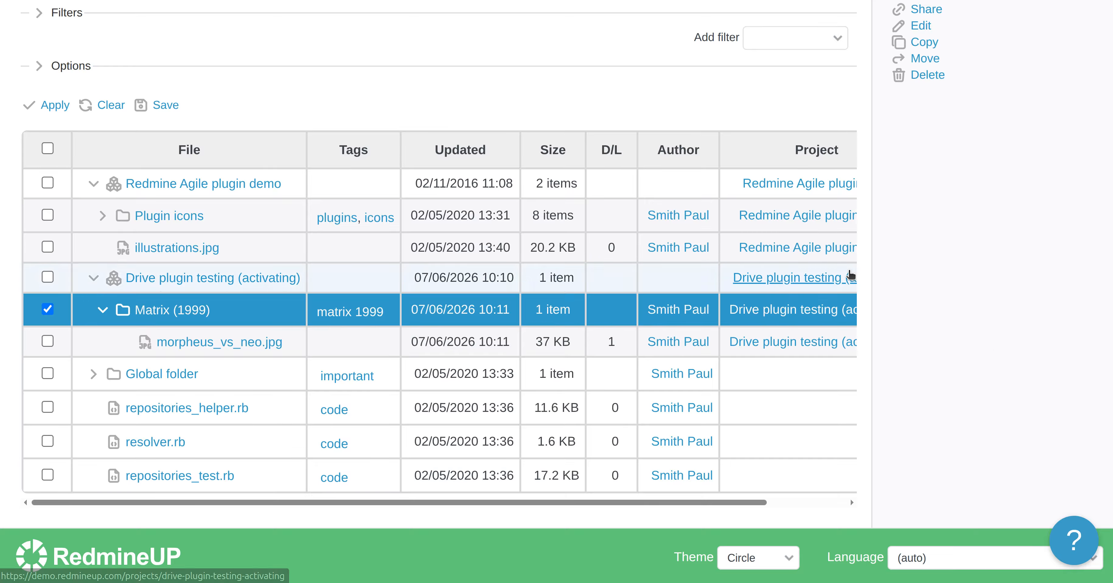
Save the current column setup as a query for all projects named "Project column added :)", visible to me only.
{"action": "scroll", "coordinate": [824, 327], "scroll_direction": "up", "scroll_amount": 4}
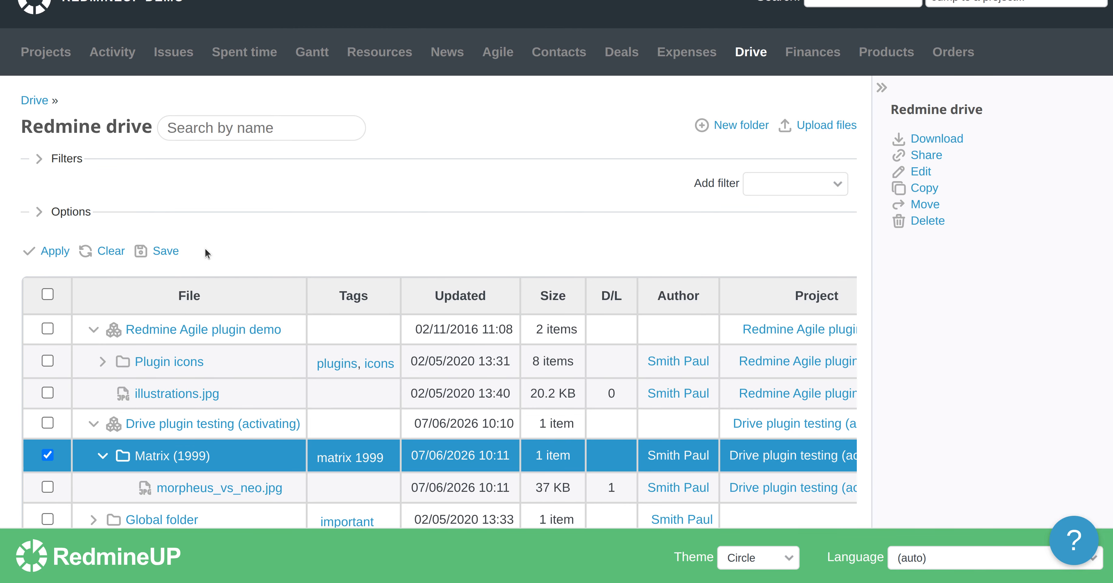
{"action": "left_click", "coordinate": [161, 254]}
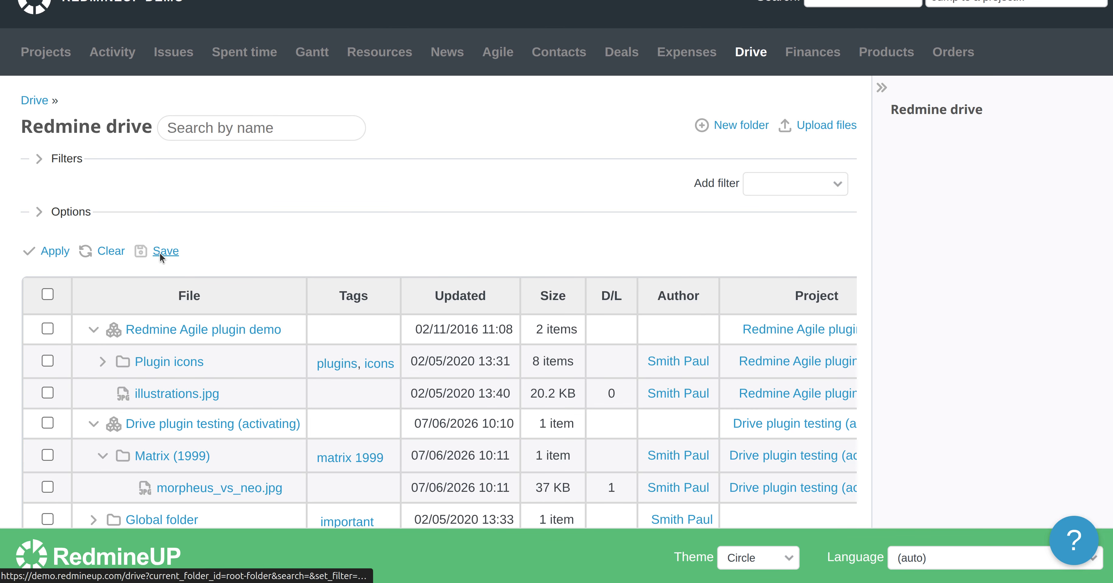
{"action": "left_click", "coordinate": [410, 221]}
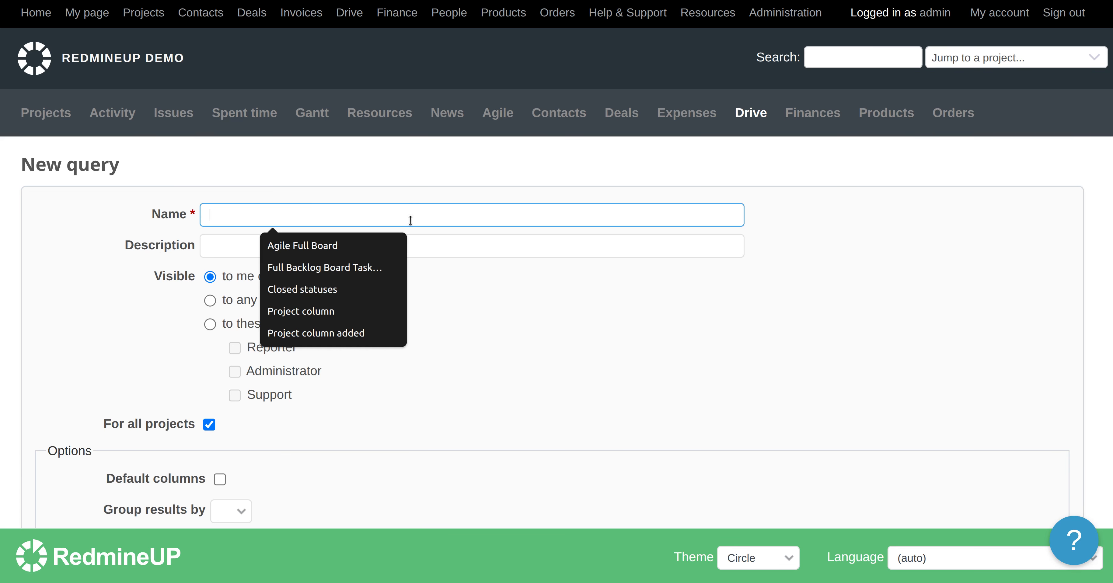
{"action": "type", "text": "Pr"}
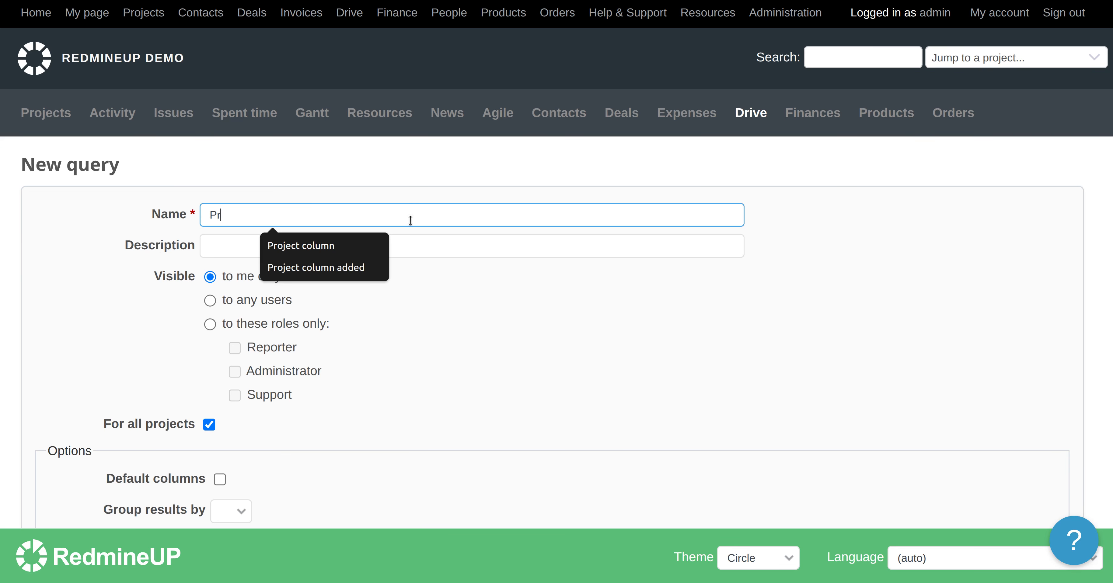
{"action": "type", "text": "oject columnd"}
{"action": "key", "text": "BackSpace"}
{"action": "key", "text": "BackSpace"}
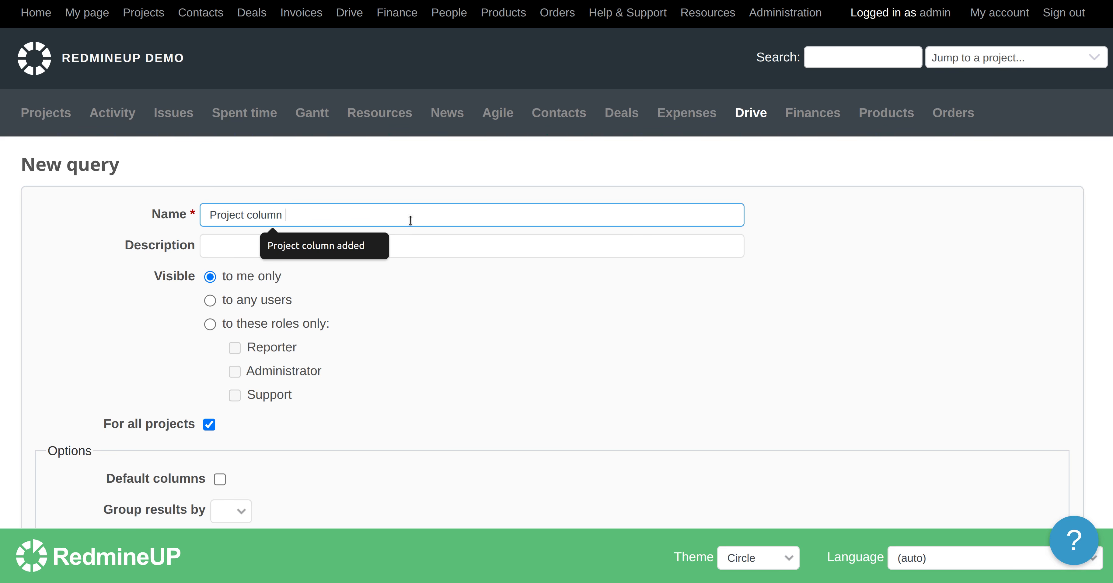
{"action": "type", "text": "added "}
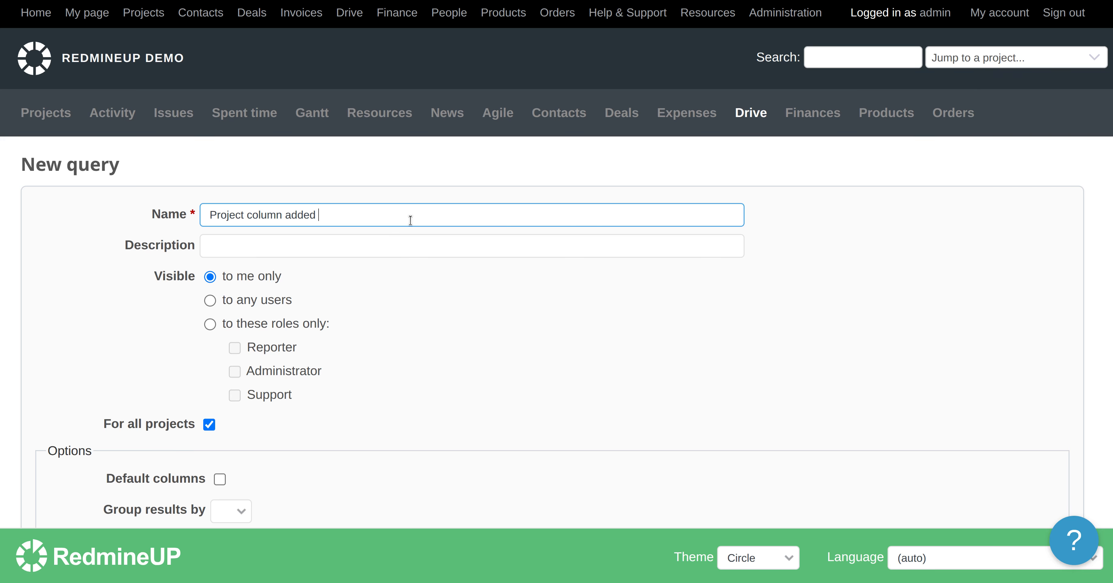
{"action": "type", "text": ":)"}
{"action": "scroll", "coordinate": [491, 330], "scroll_direction": "down", "scroll_amount": 8}
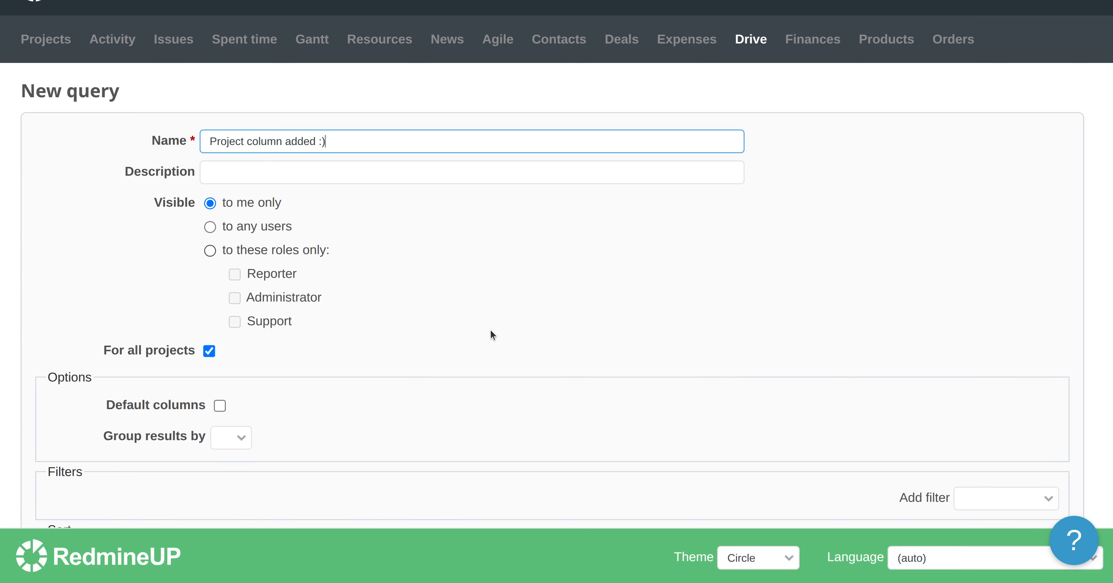
{"action": "left_click", "coordinate": [47, 454]}
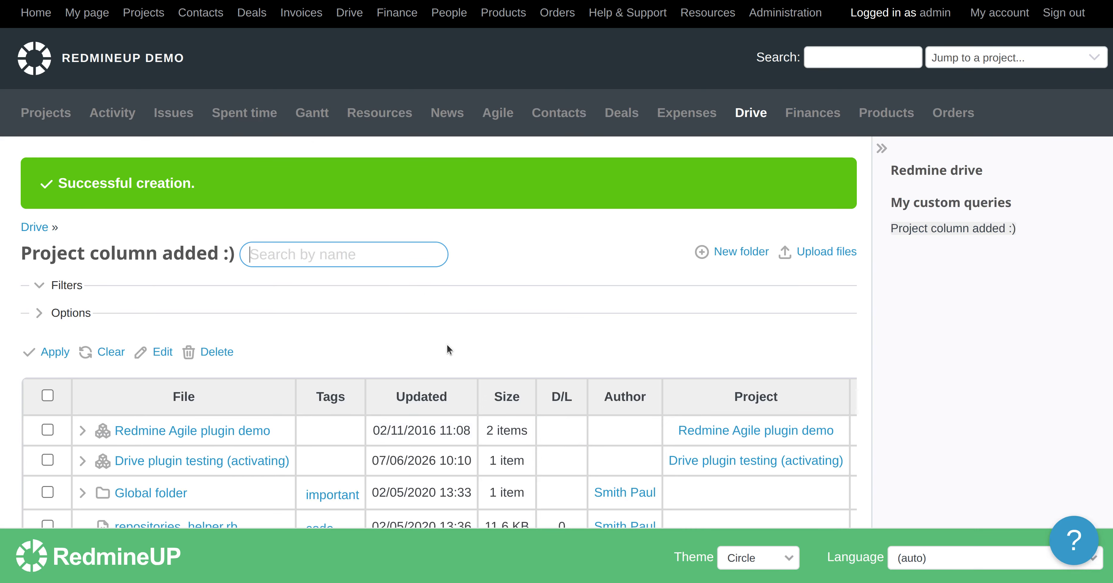
Clear the saved query and look over the drive's default file list.
{"action": "scroll", "coordinate": [447, 344], "scroll_direction": "down", "scroll_amount": 2}
{"action": "left_click", "coordinate": [75, 180]}
{"action": "triple_click", "coordinate": [76, 181]}
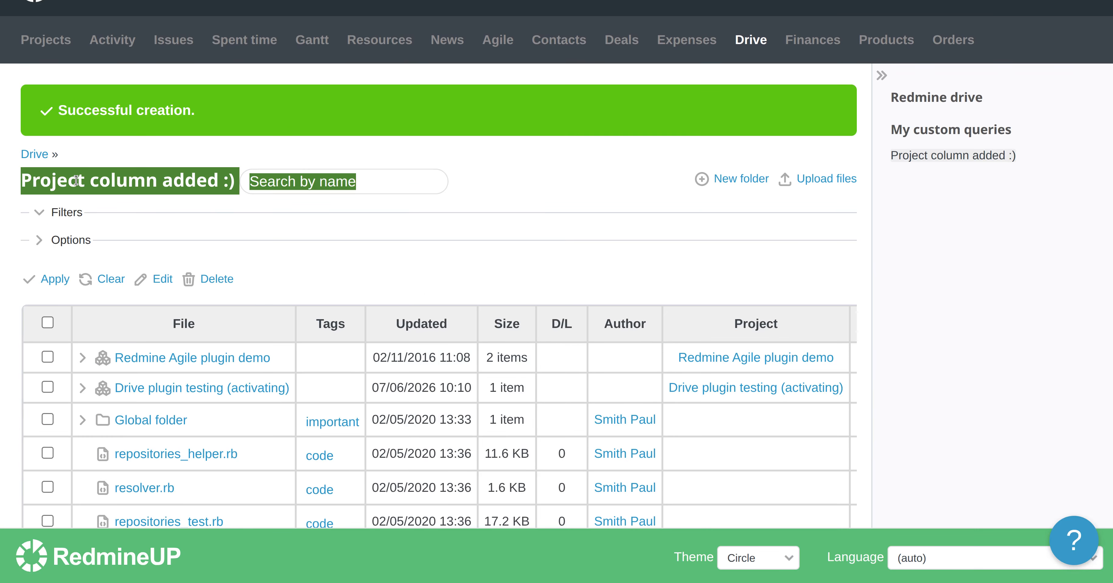
{"action": "left_click", "coordinate": [76, 180]}
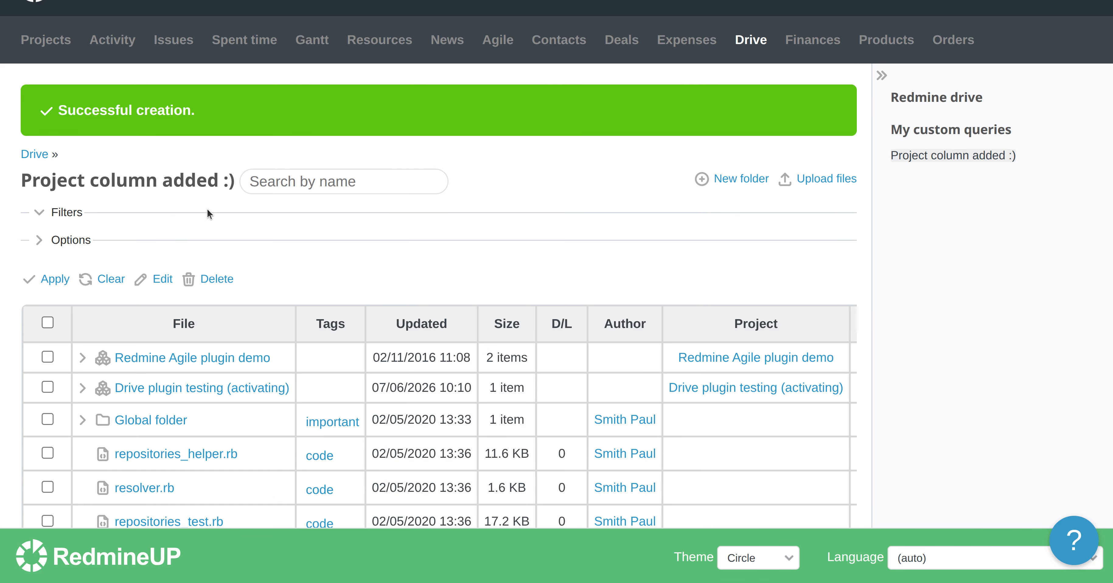
{"action": "left_click", "coordinate": [114, 279]}
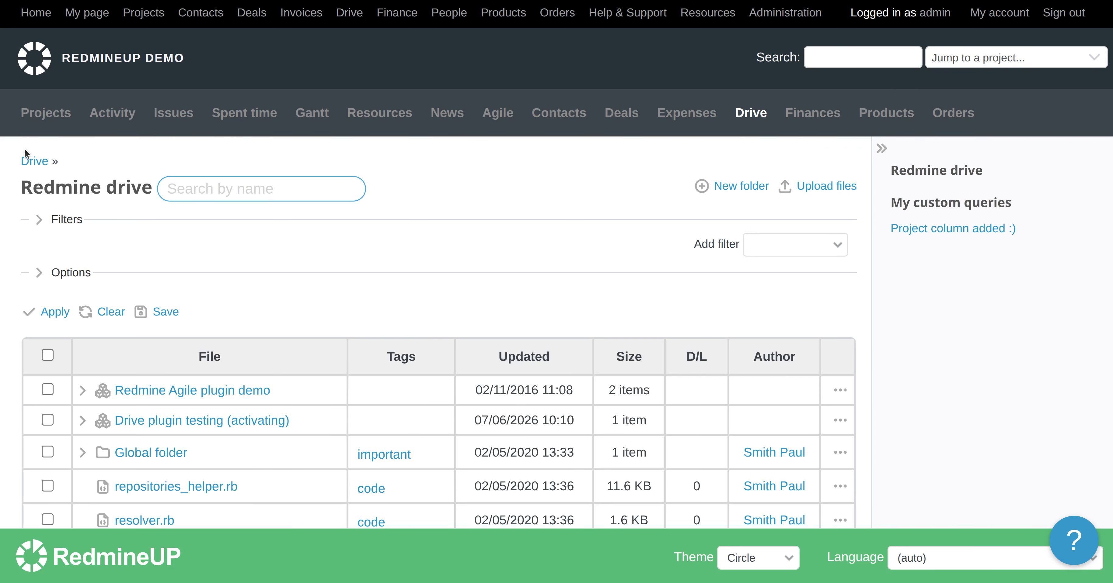
{"action": "left_click", "coordinate": [250, 118]}
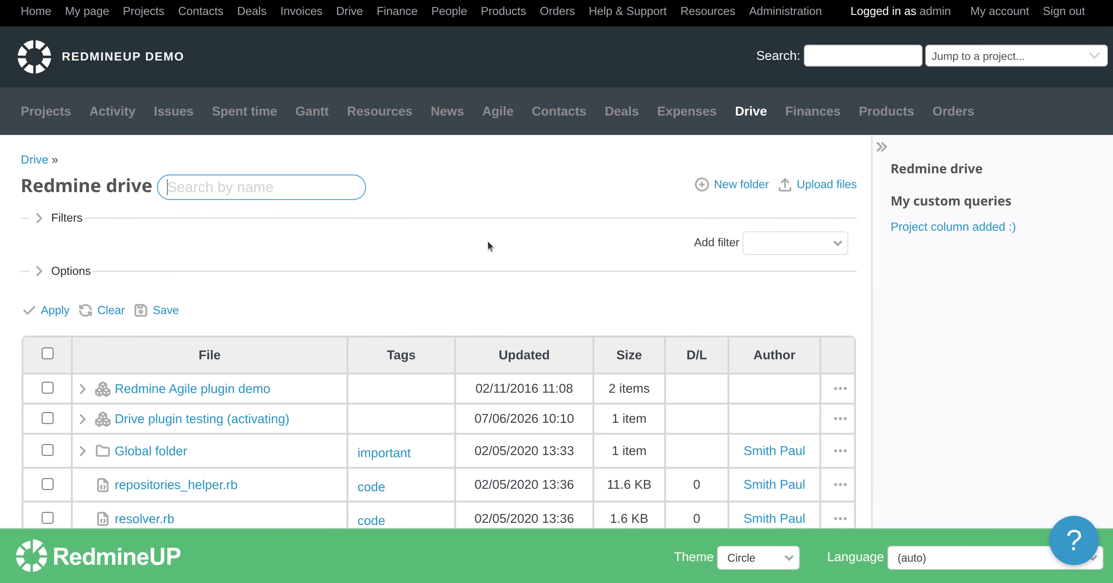
{"action": "scroll", "coordinate": [488, 242], "scroll_direction": "down", "scroll_amount": 3}
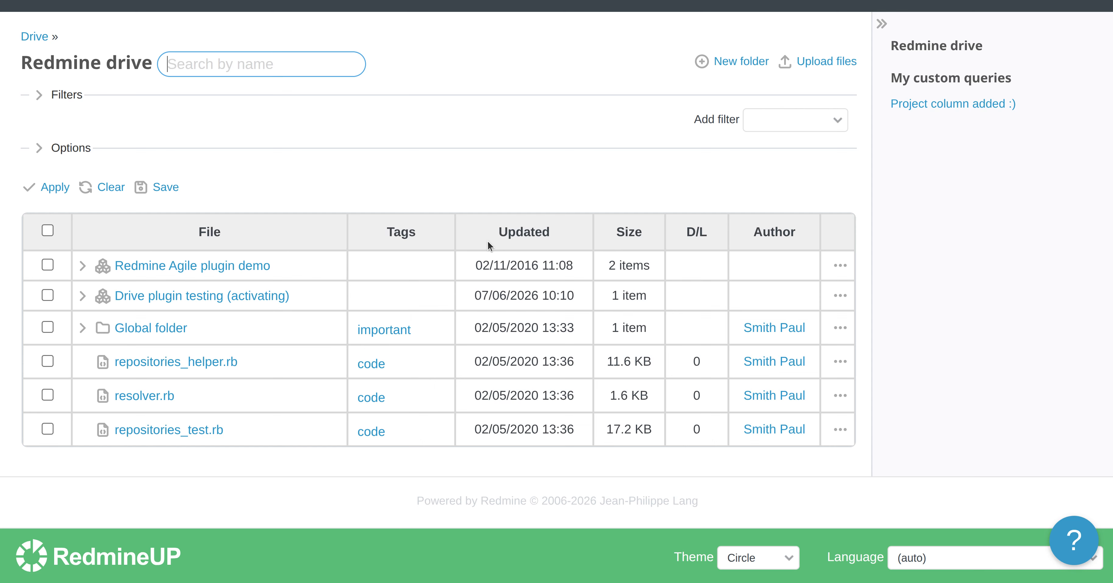
{"action": "scroll", "coordinate": [611, 208], "scroll_direction": "up", "scroll_amount": 3}
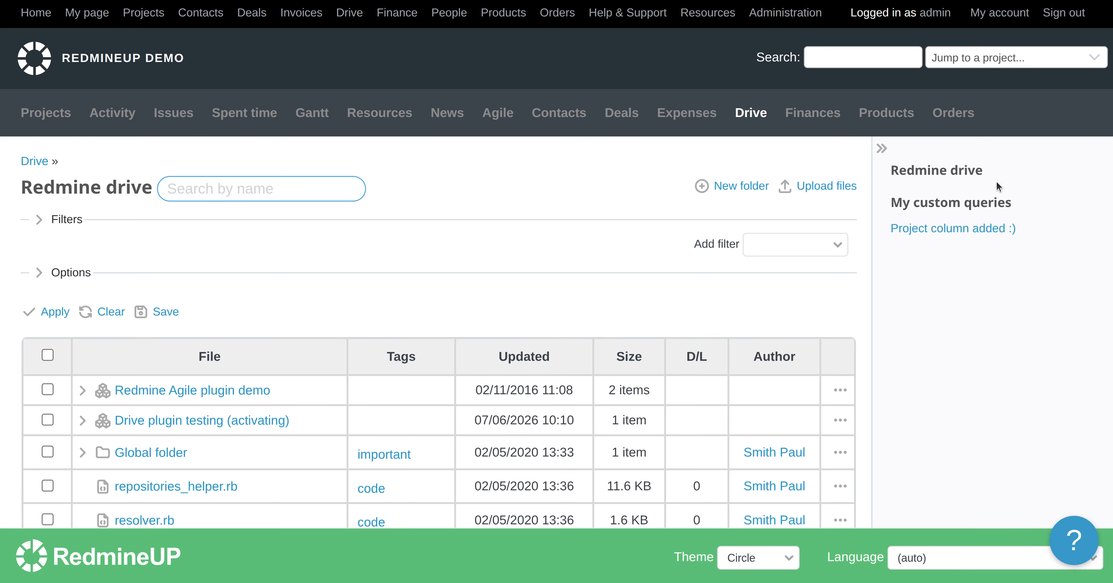
Open the custom query "Project column added :)" and examine its column options and the Project column in the file list.
{"action": "triple_click", "coordinate": [909, 203]}
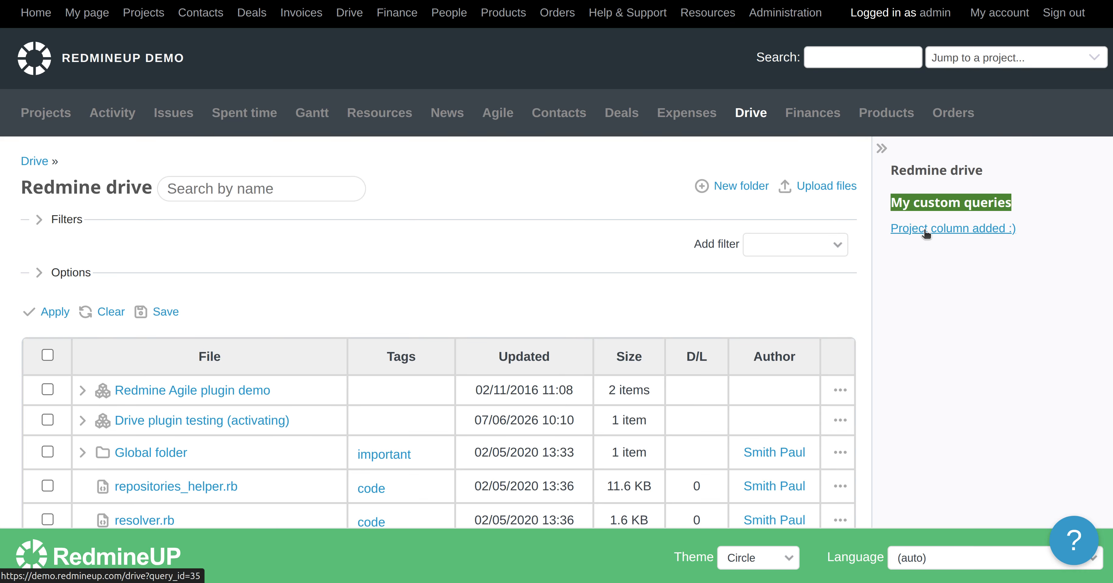
{"action": "left_click", "coordinate": [974, 233]}
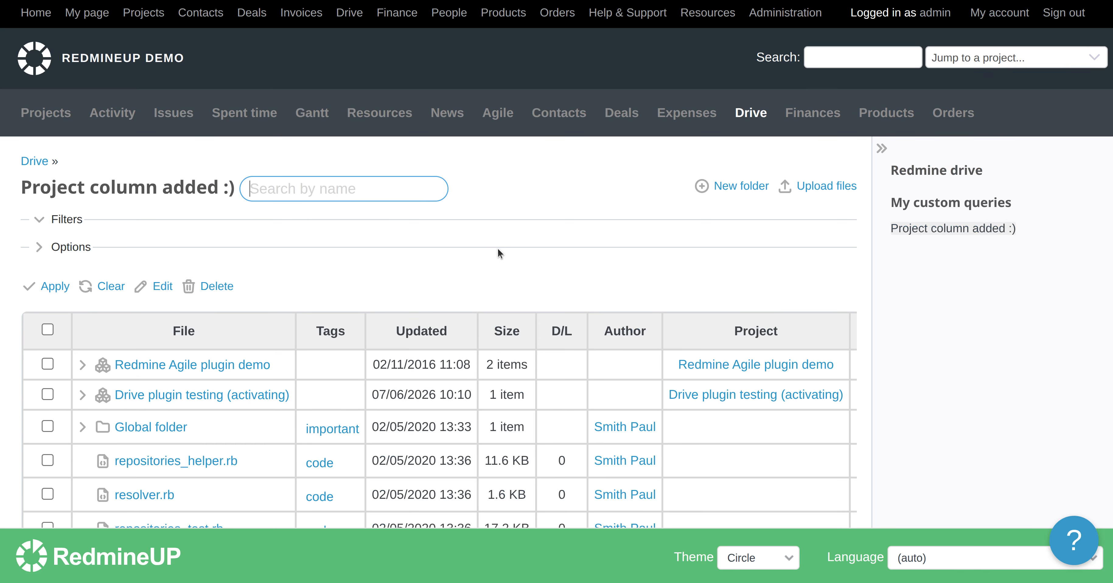
{"action": "scroll", "coordinate": [497, 248], "scroll_direction": "down", "scroll_amount": 3}
{"action": "left_click", "coordinate": [73, 139]}
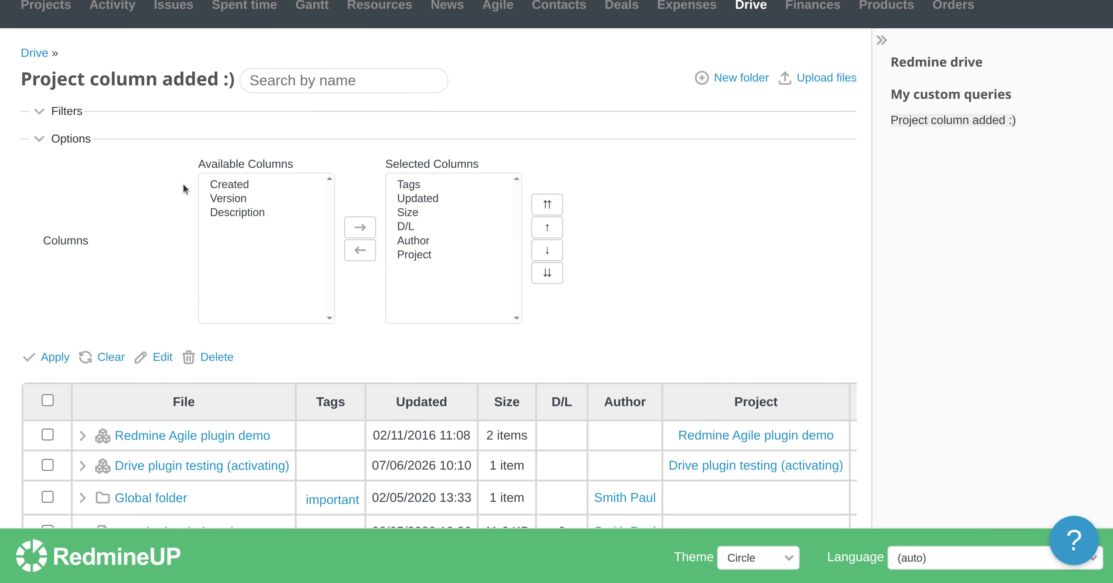
{"action": "scroll", "coordinate": [757, 229], "scroll_direction": "down", "scroll_amount": 3}
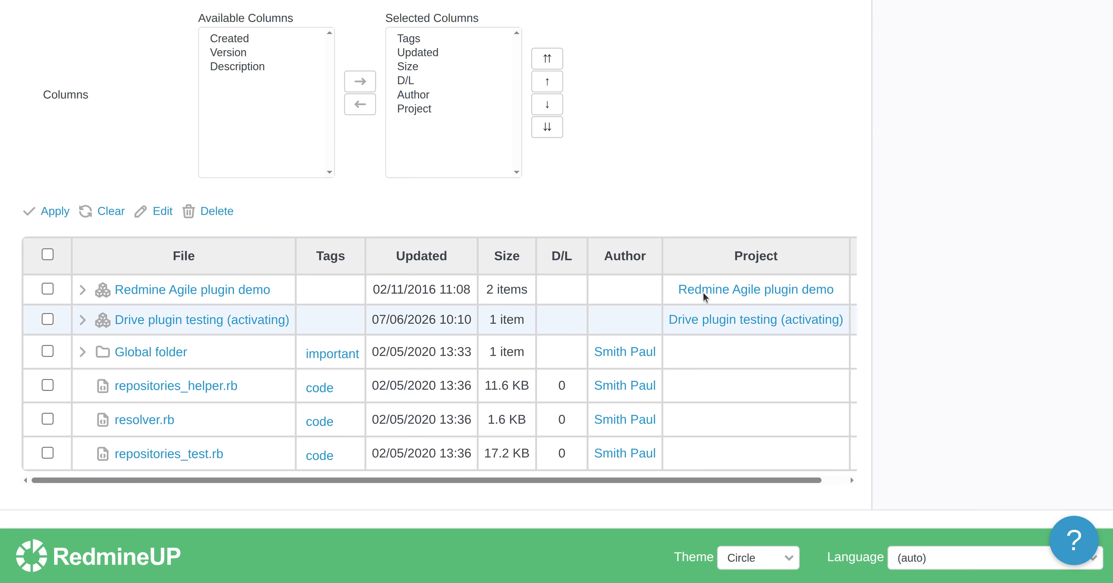
{"action": "scroll", "coordinate": [676, 247], "scroll_direction": "up", "scroll_amount": 5}
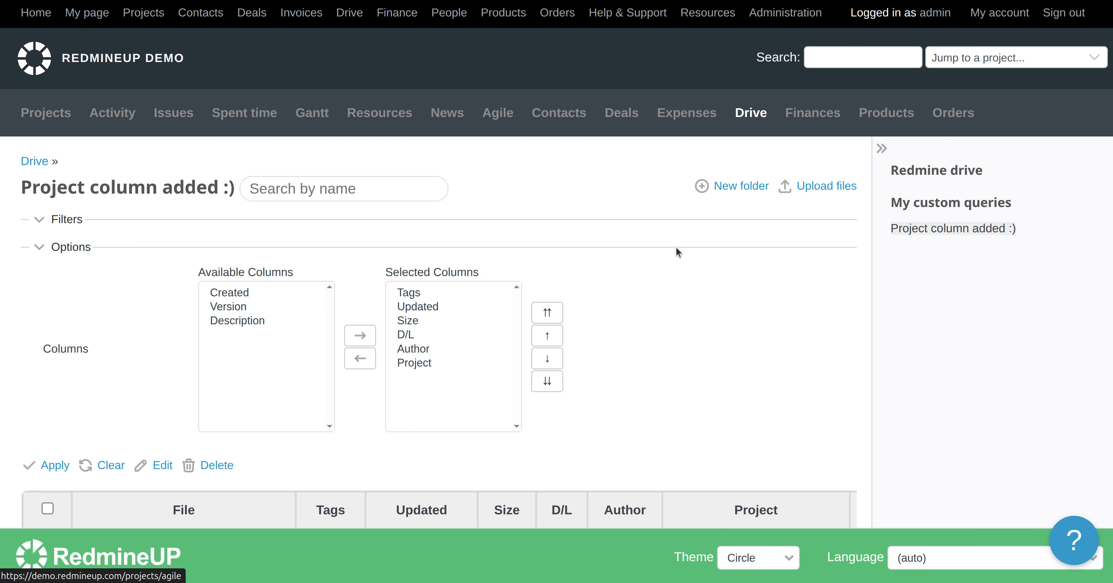
{"action": "scroll", "coordinate": [301, 222], "scroll_direction": "down", "scroll_amount": 1}
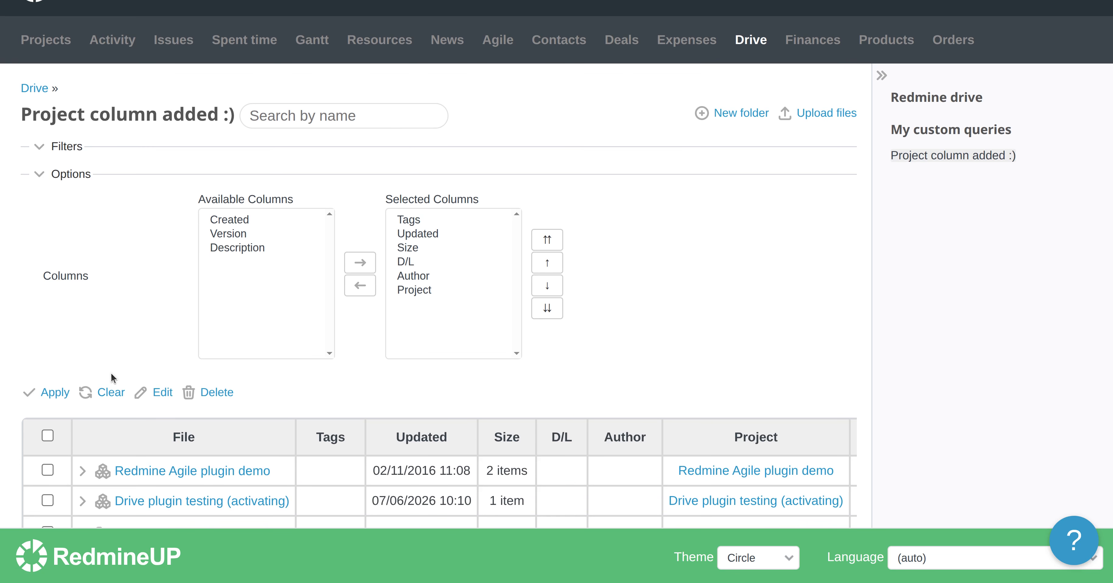
Clear the query from the file list and load the custom query "Project column added :)" again.
{"action": "left_click", "coordinate": [108, 391]}
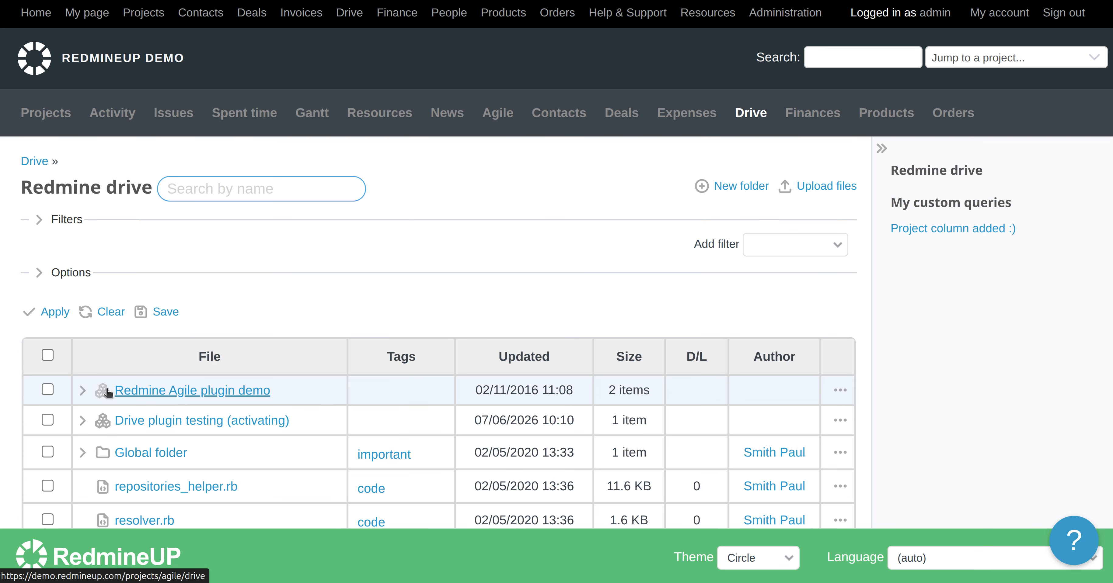
{"action": "left_click", "coordinate": [965, 231]}
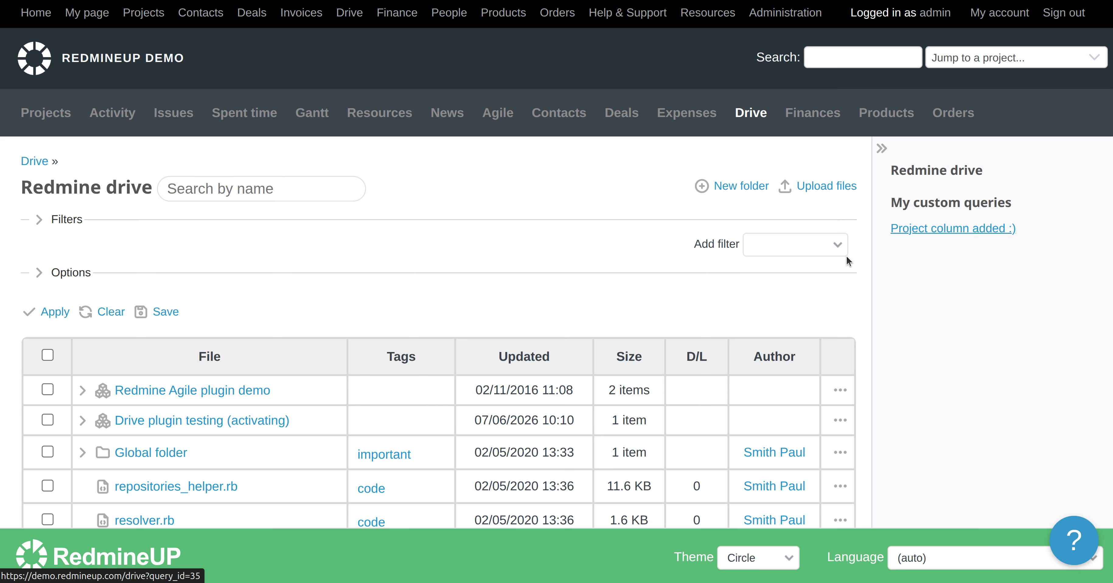
{"action": "scroll", "coordinate": [655, 286], "scroll_direction": "down", "scroll_amount": 2}
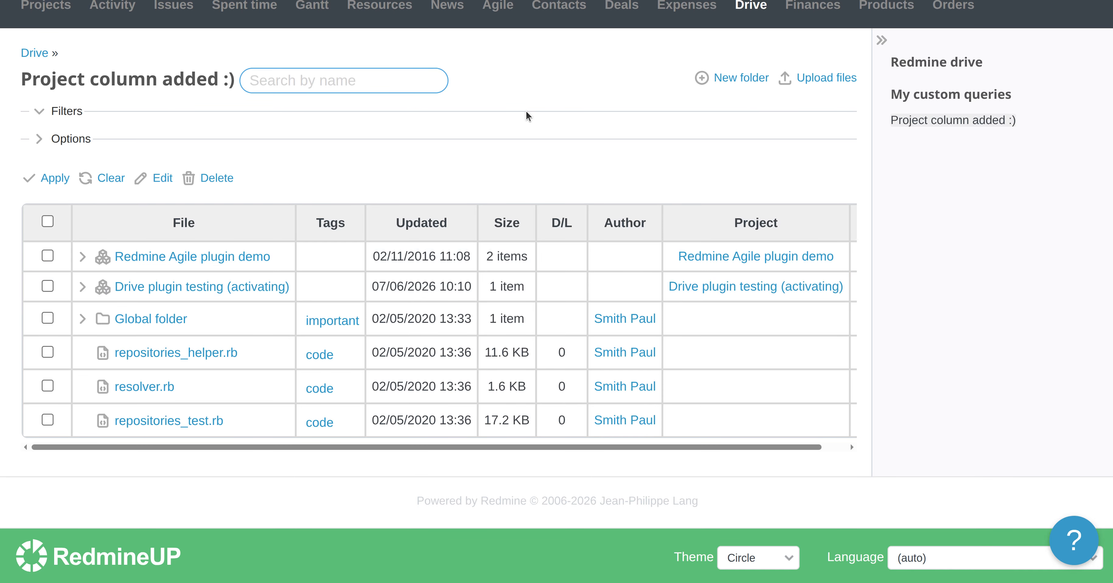
{"action": "scroll", "coordinate": [526, 111], "scroll_direction": "up", "scroll_amount": 3}
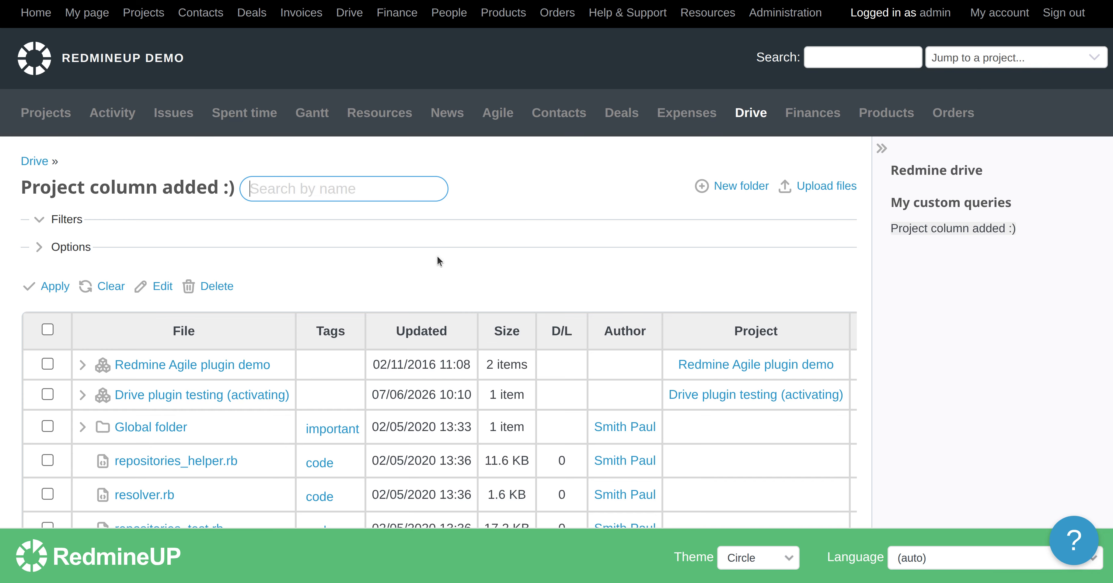
{"action": "left_click", "coordinate": [73, 220]}
{"action": "left_click", "coordinate": [800, 251]}
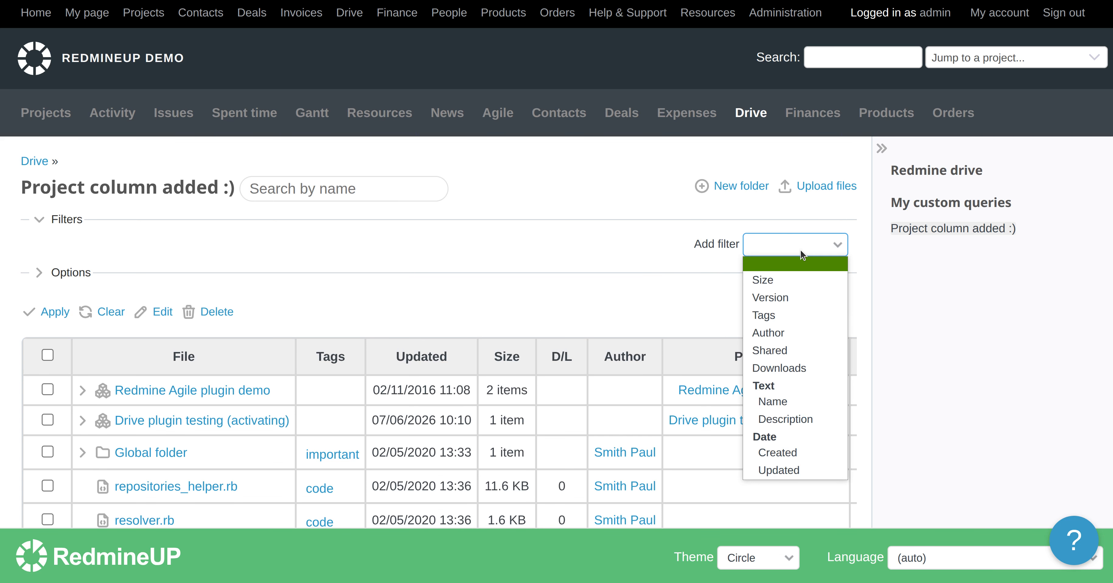
{"action": "left_click", "coordinate": [793, 298]}
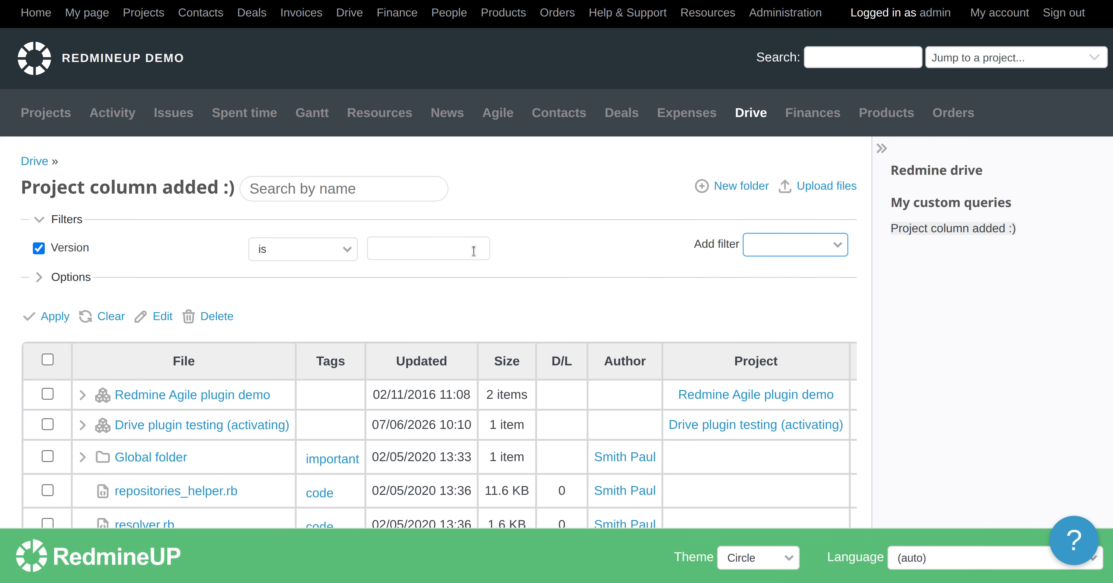
{"action": "scroll", "coordinate": [472, 253], "scroll_direction": "down", "scroll_amount": 2}
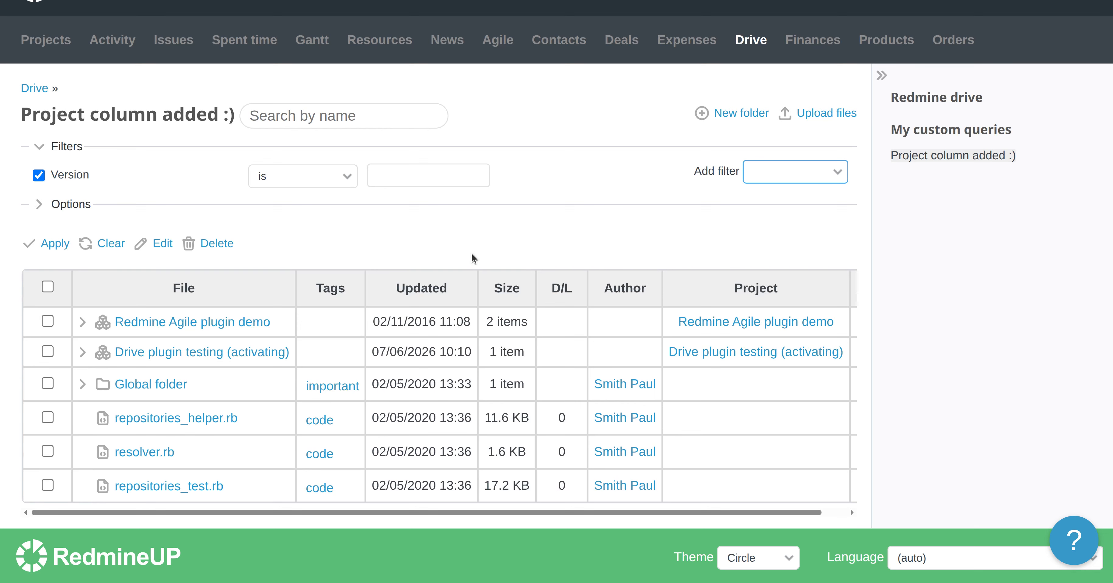
{"action": "left_click", "coordinate": [38, 175]}
Add the Version column to the selected columns, apply it, and check the Version column in the drive file list.
{"action": "left_click", "coordinate": [54, 204]}
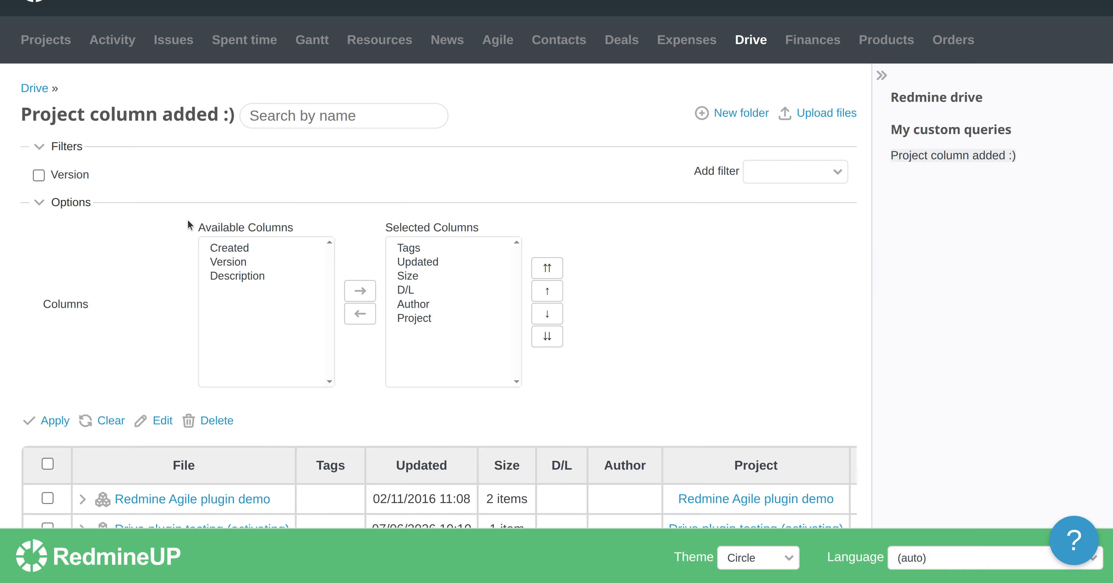
{"action": "left_click", "coordinate": [245, 267]}
{"action": "left_click", "coordinate": [359, 293]}
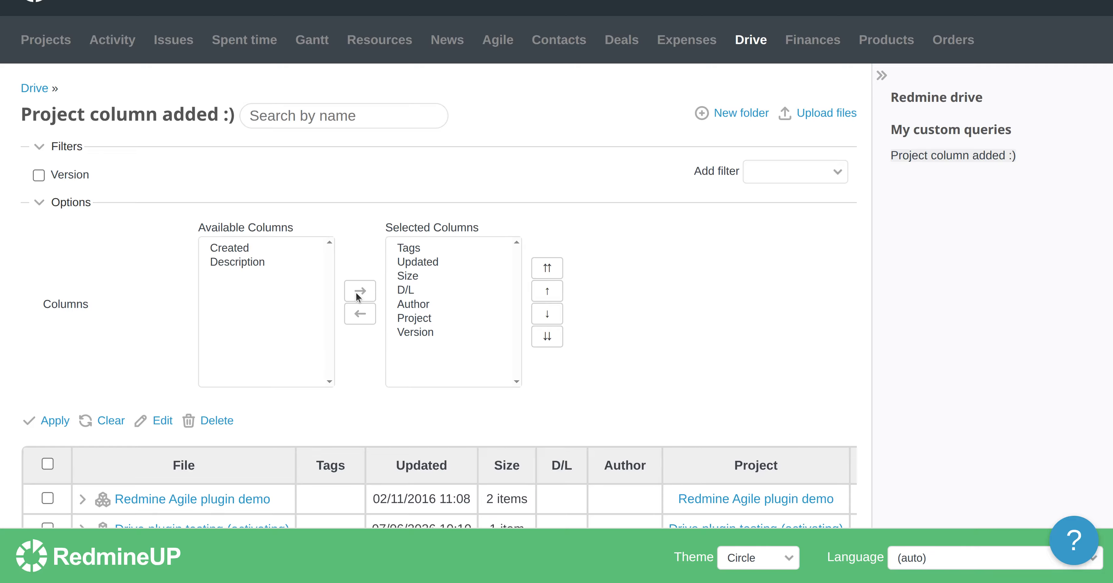
{"action": "scroll", "coordinate": [357, 297], "scroll_direction": "down", "scroll_amount": 3}
{"action": "left_click", "coordinate": [54, 275]}
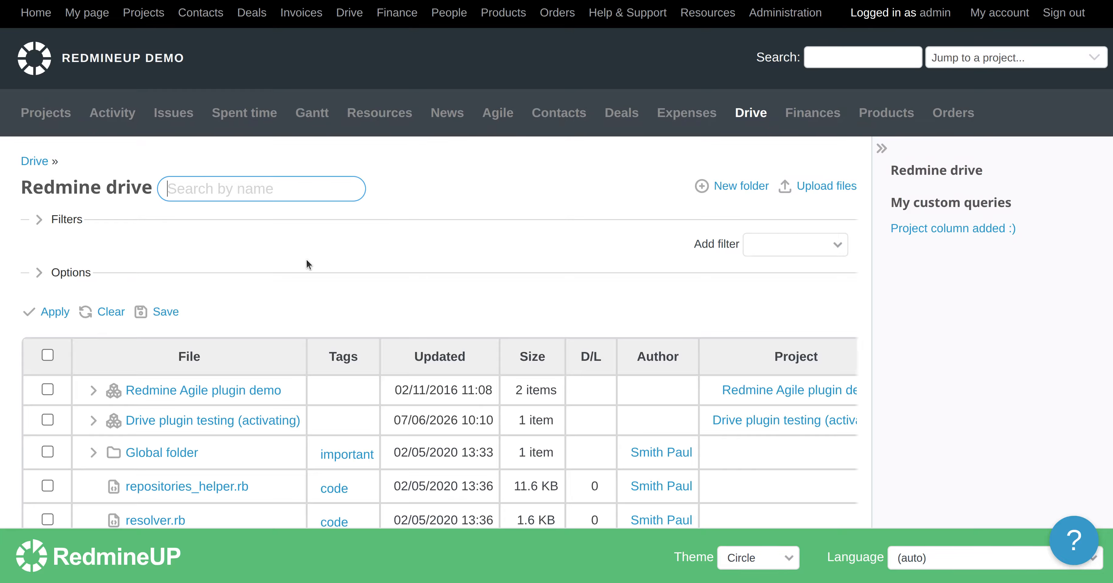
{"action": "scroll", "coordinate": [307, 264], "scroll_direction": "down", "scroll_amount": 2}
{"action": "scroll", "coordinate": [305, 259], "scroll_direction": "down", "scroll_amount": 2}
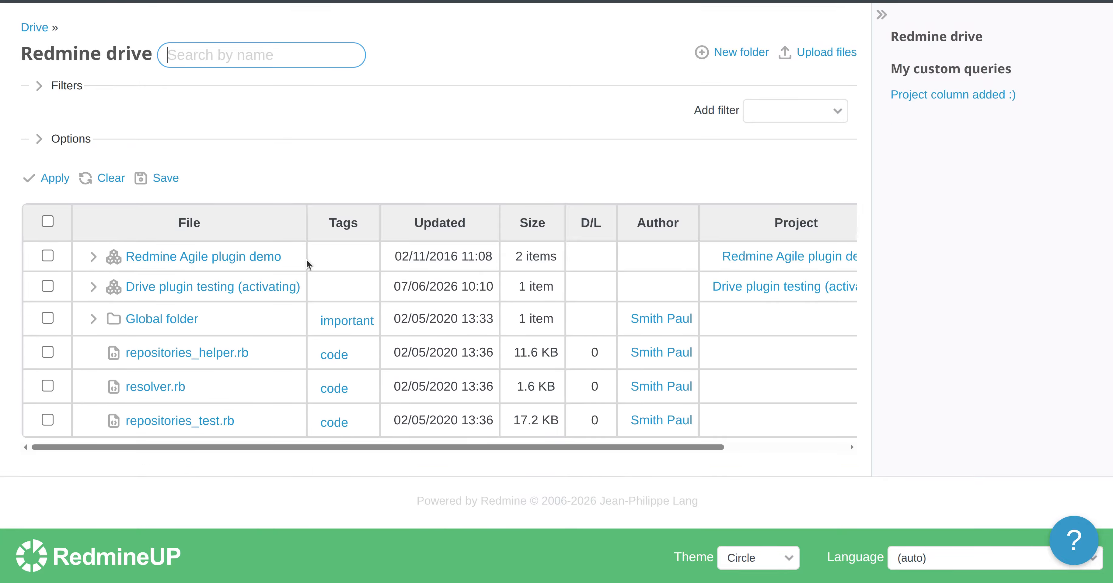
{"action": "left_click_drag", "start_coordinate": [551, 448], "coordinate": [749, 448]}
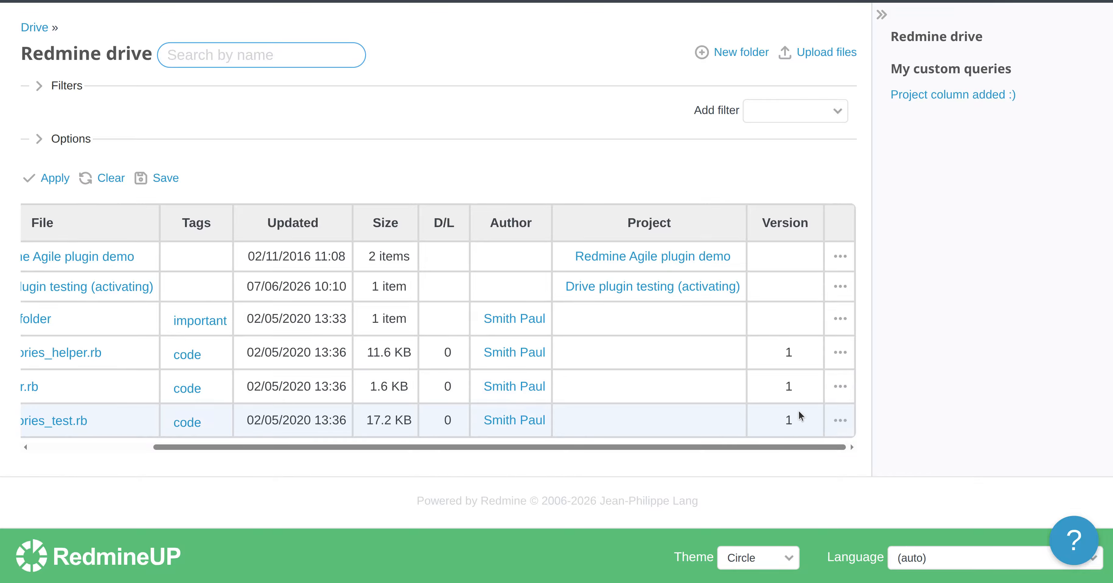
{"action": "left_click_drag", "start_coordinate": [477, 448], "coordinate": [244, 447]}
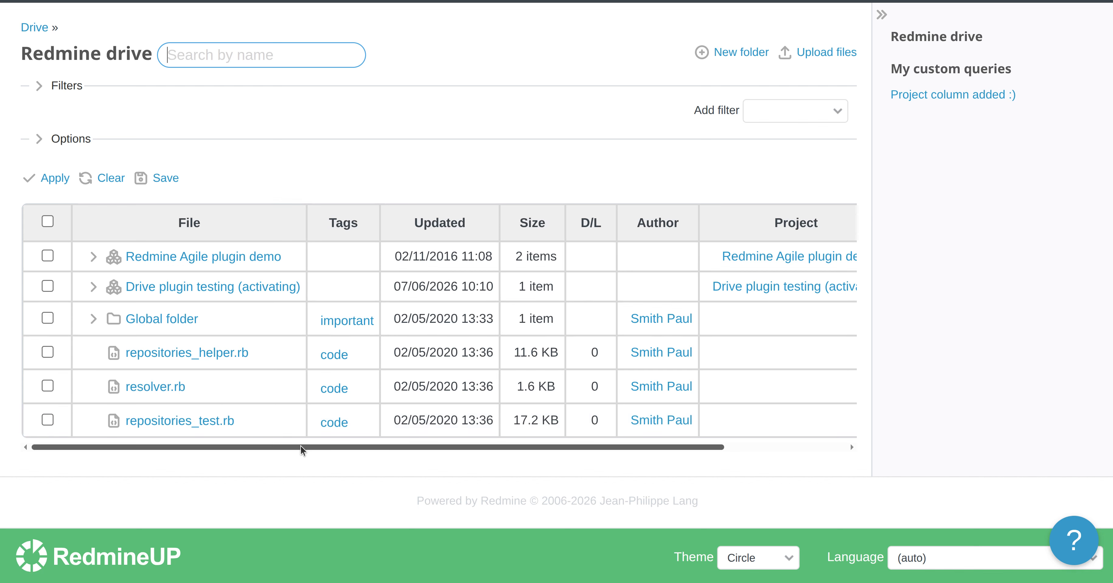
{"action": "left_click_drag", "start_coordinate": [303, 450], "coordinate": [678, 455]}
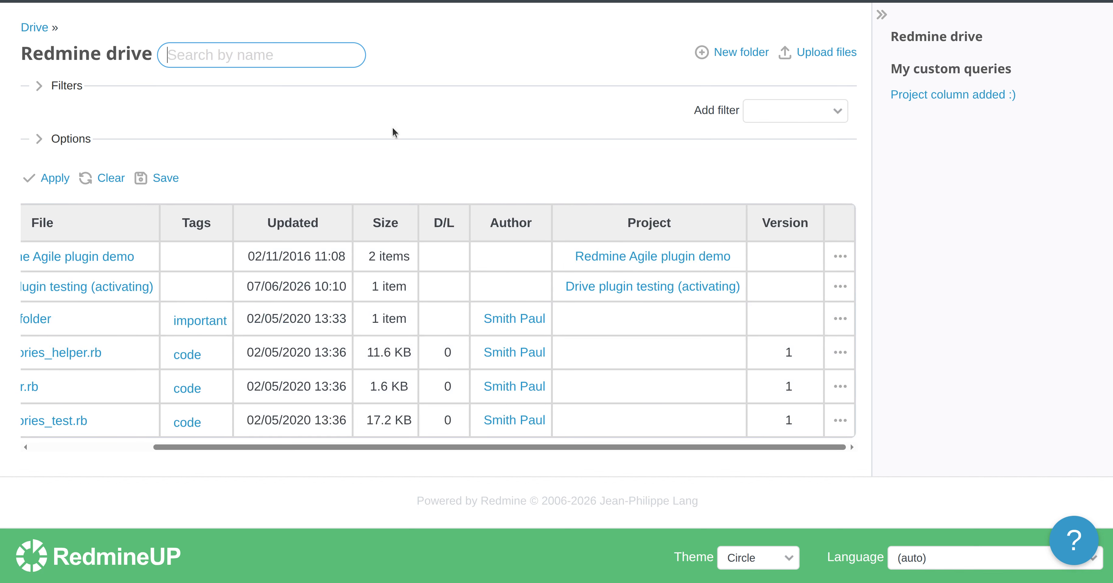
Filter the file list to Version is 1 and expand Global folder to check its file's version.
{"action": "left_click", "coordinate": [800, 112]}
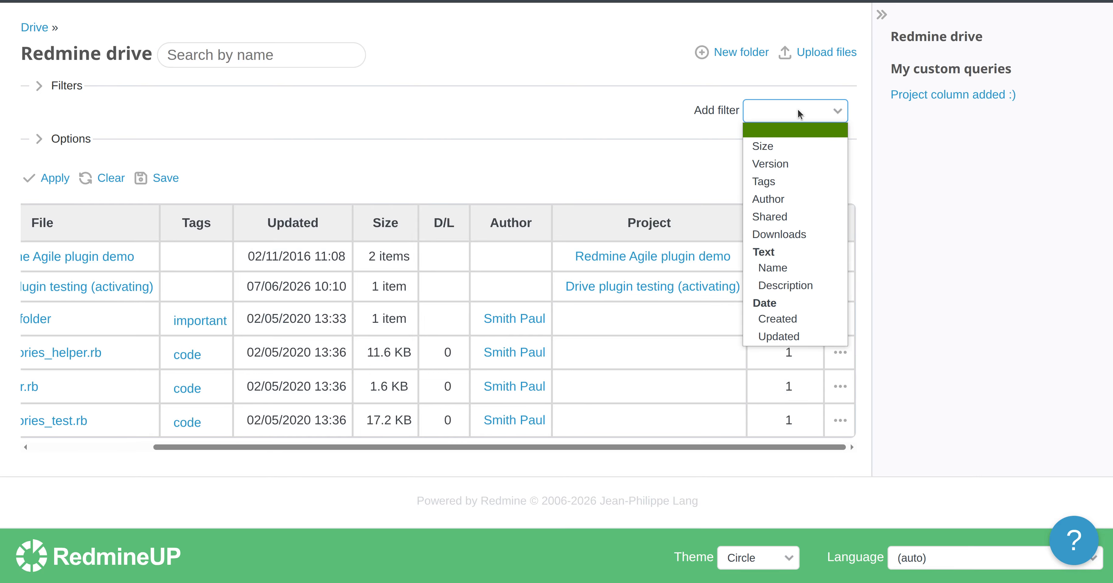
{"action": "left_click", "coordinate": [790, 168]}
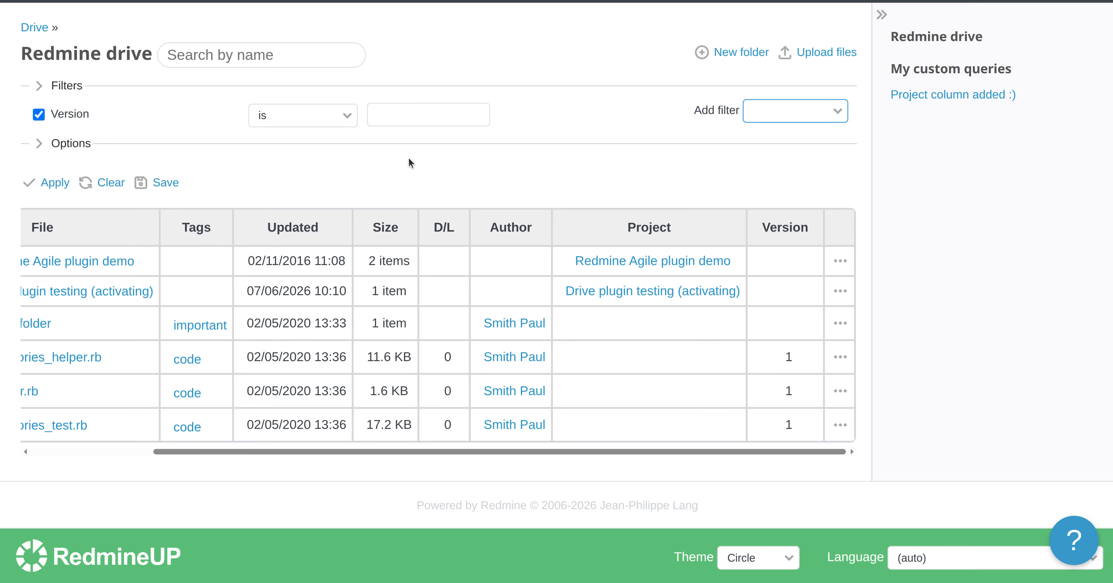
{"action": "left_click", "coordinate": [410, 112]}
{"action": "left_click", "coordinate": [425, 145]}
{"action": "left_click", "coordinate": [41, 185]}
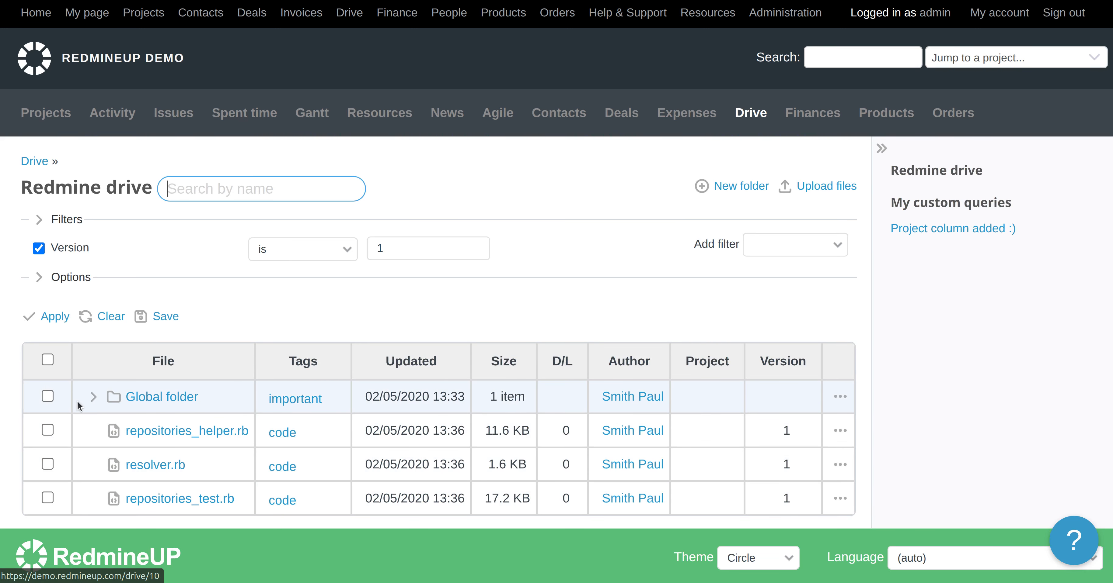
{"action": "left_click", "coordinate": [93, 398]}
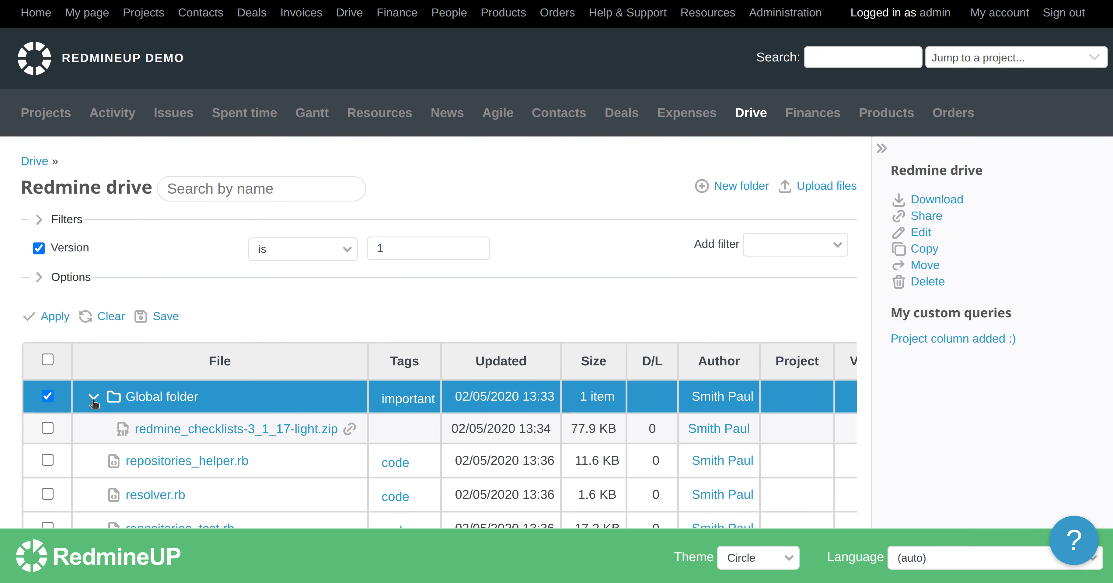
{"action": "scroll", "coordinate": [93, 404], "scroll_direction": "down", "scroll_amount": 2}
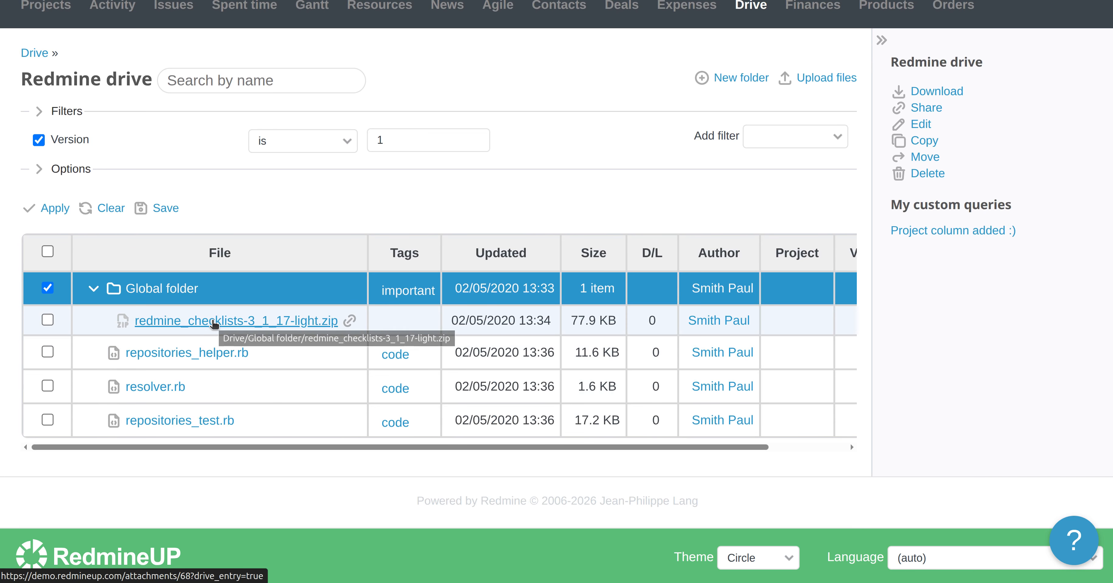
{"action": "left_click_drag", "start_coordinate": [462, 447], "coordinate": [675, 457]}
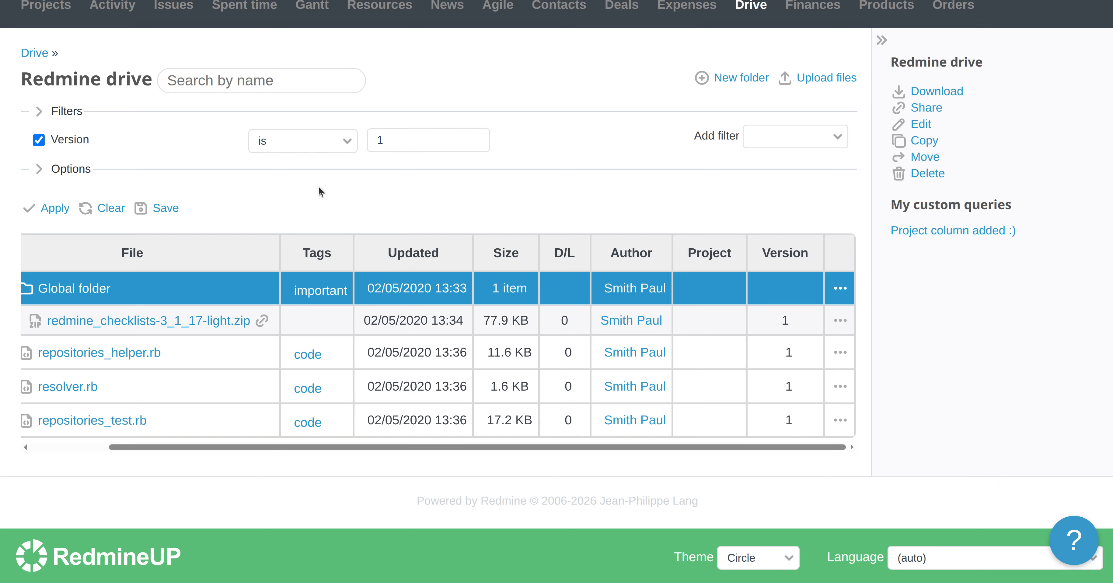
Save the filtered list as a query for all projects named "Version 1 of the Ruby files", visible to any users.
{"action": "left_click", "coordinate": [164, 207]}
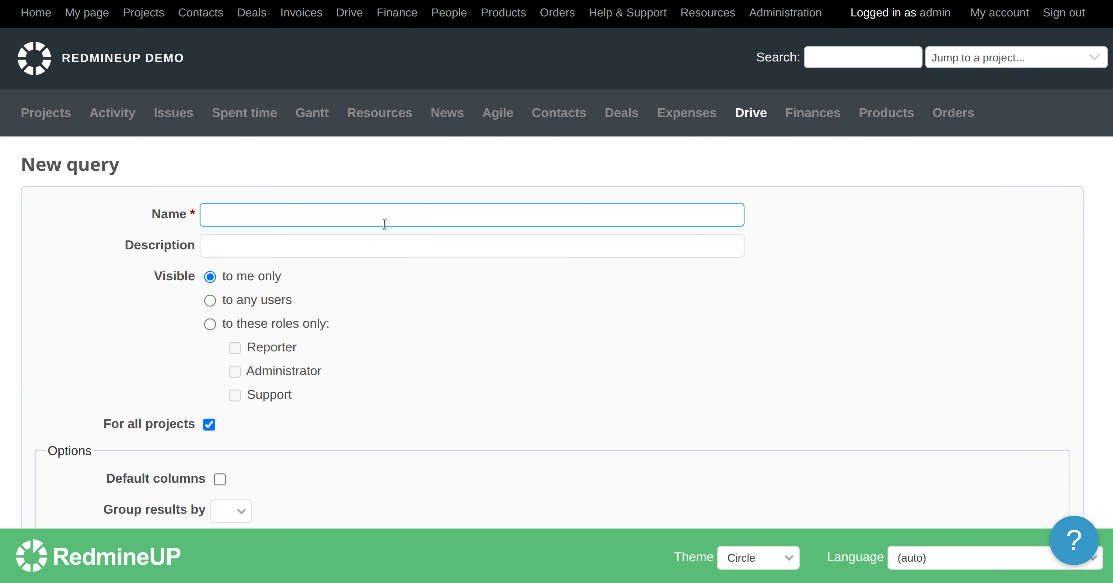
{"action": "type", "text": "Version 1 of the Ruby files"}
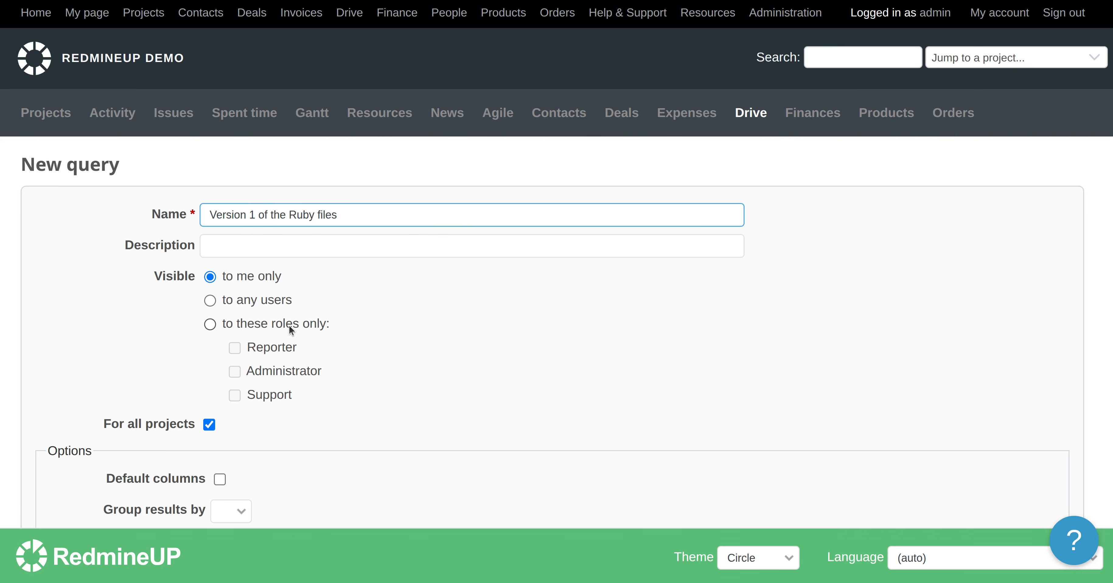
{"action": "left_click", "coordinate": [210, 301]}
{"action": "scroll", "coordinate": [72, 312], "scroll_direction": "down", "scroll_amount": 8}
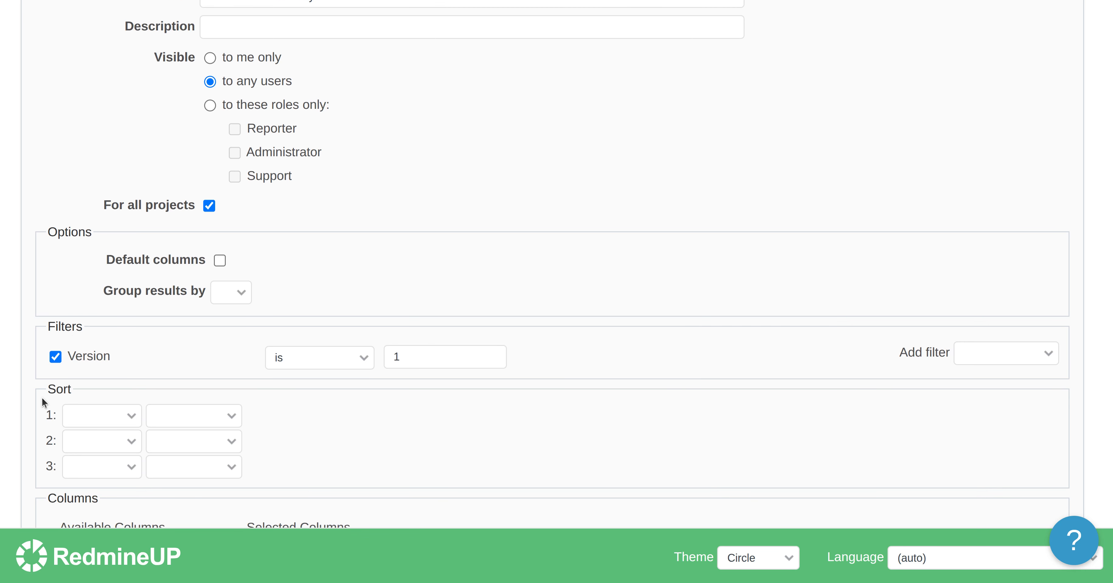
{"action": "scroll", "coordinate": [43, 417], "scroll_direction": "down", "scroll_amount": 2}
{"action": "left_click", "coordinate": [50, 450]}
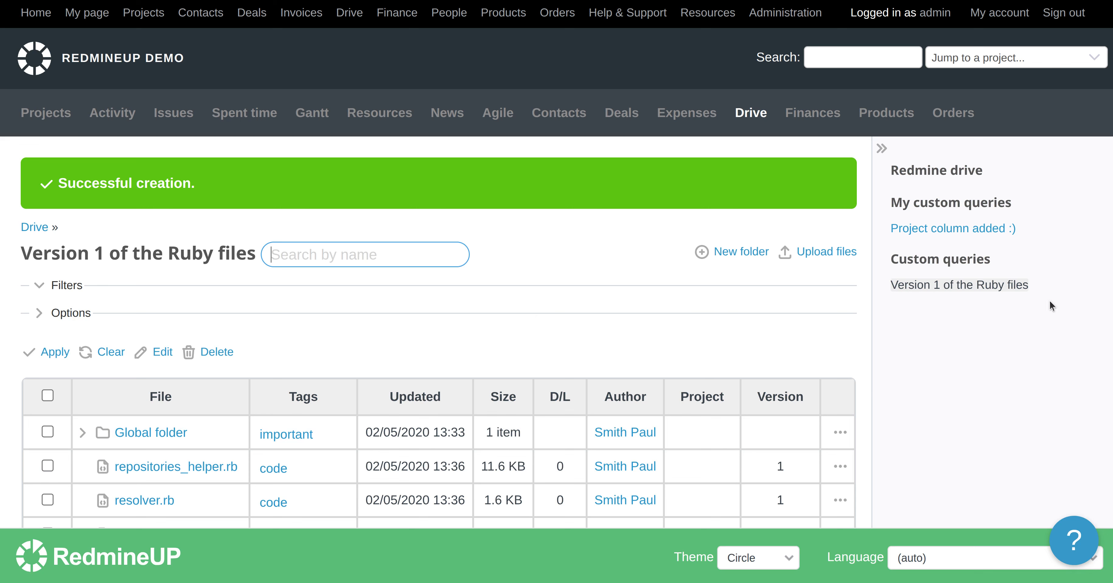
{"action": "triple_click", "coordinate": [937, 259]}
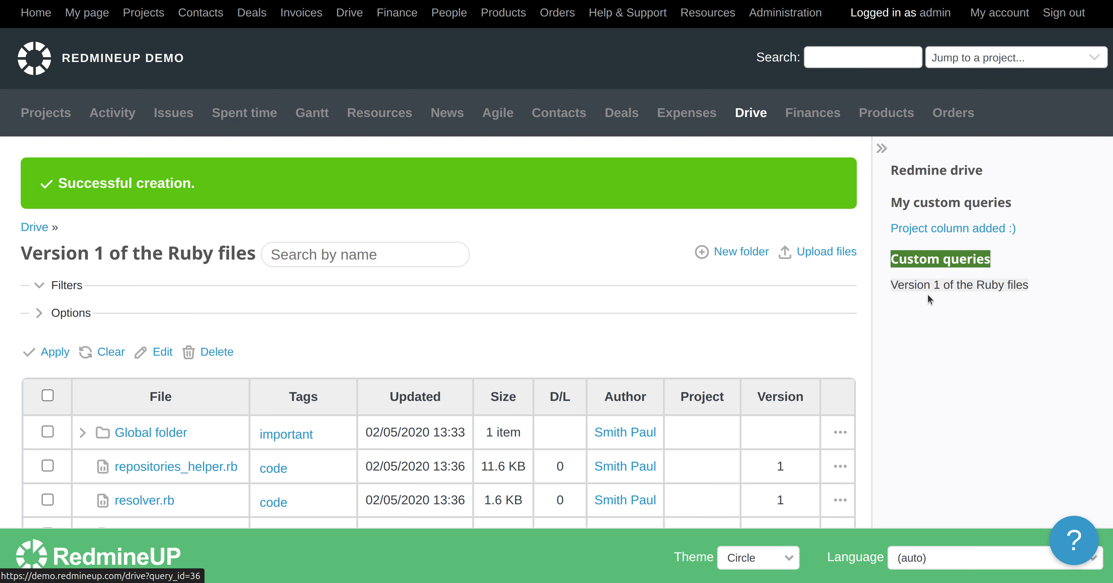
{"action": "left_click", "coordinate": [970, 257]}
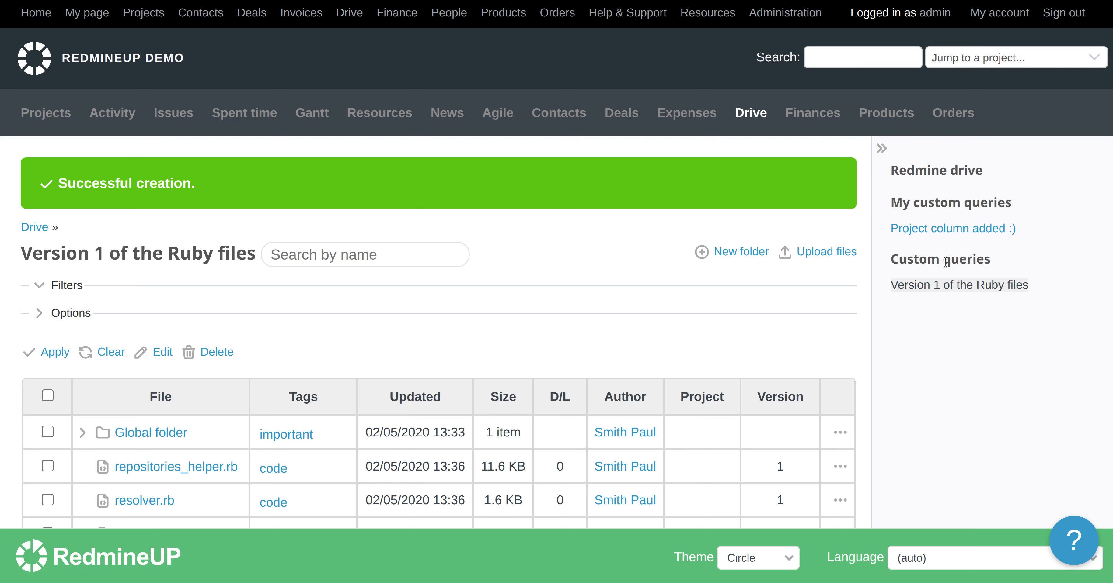
{"action": "left_click_drag", "start_coordinate": [916, 262], "coordinate": [987, 255]}
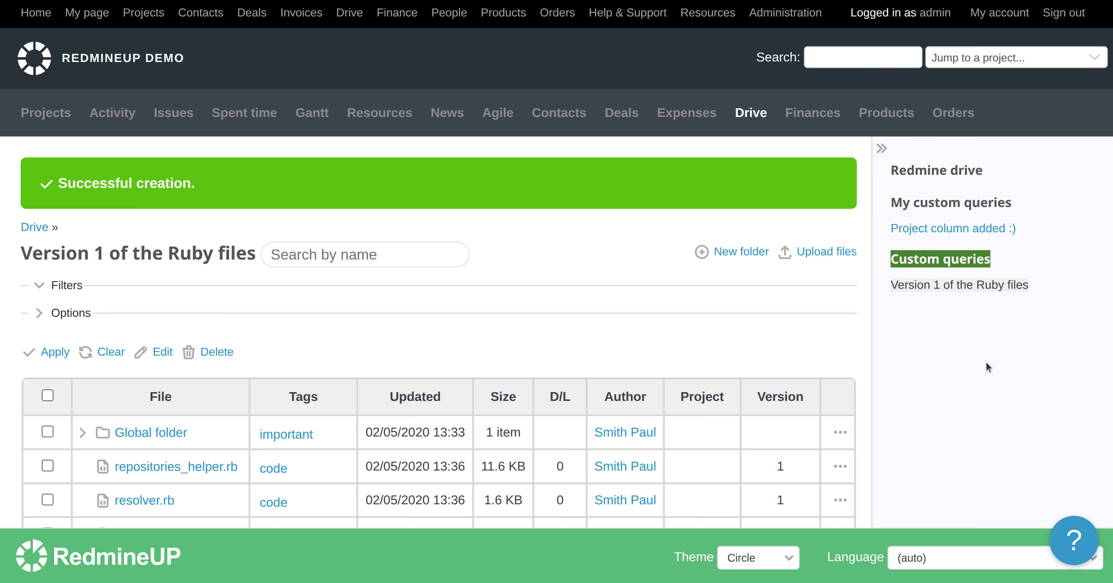
{"action": "left_click", "coordinate": [594, 328]}
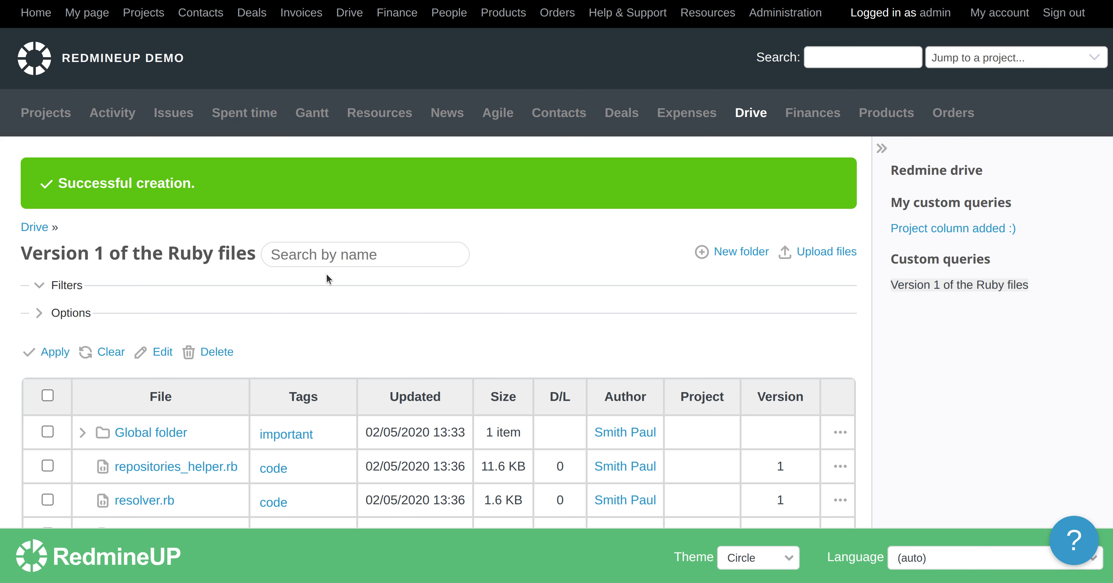
Clear the query from the file list and load the custom query "Version 1 of the Ruby files".
{"action": "left_click", "coordinate": [106, 352]}
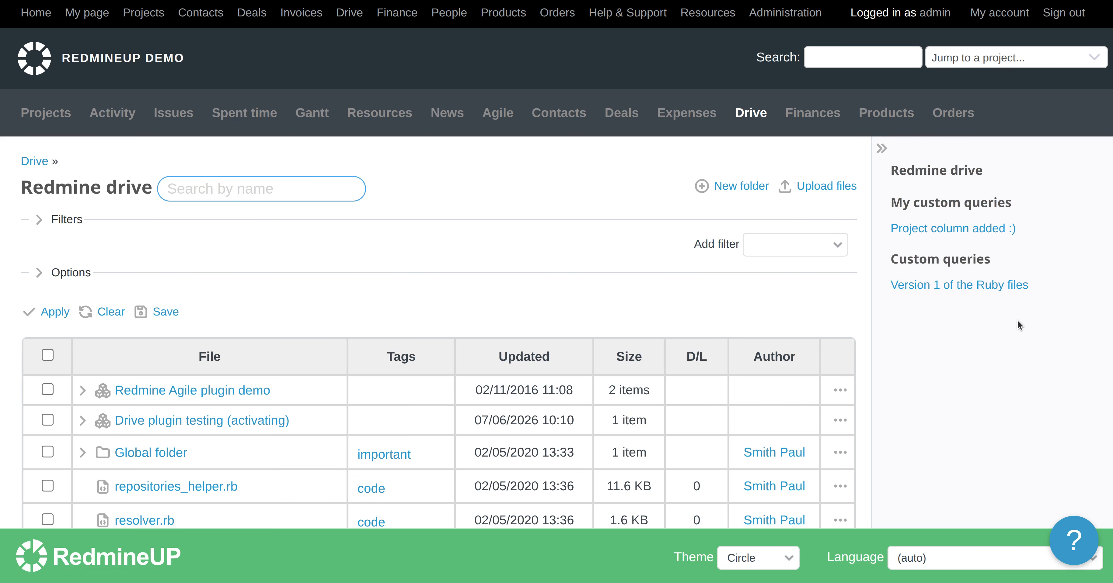
{"action": "left_click", "coordinate": [987, 288]}
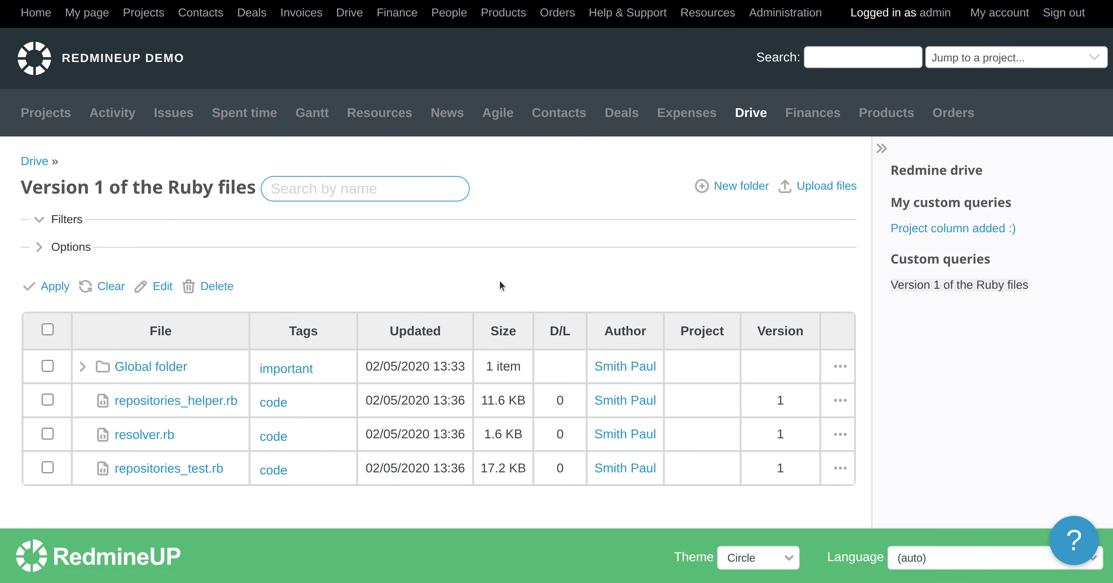
Edit the custom query "Project column added :)" to include the Version column and save it.
{"action": "left_click", "coordinate": [950, 230]}
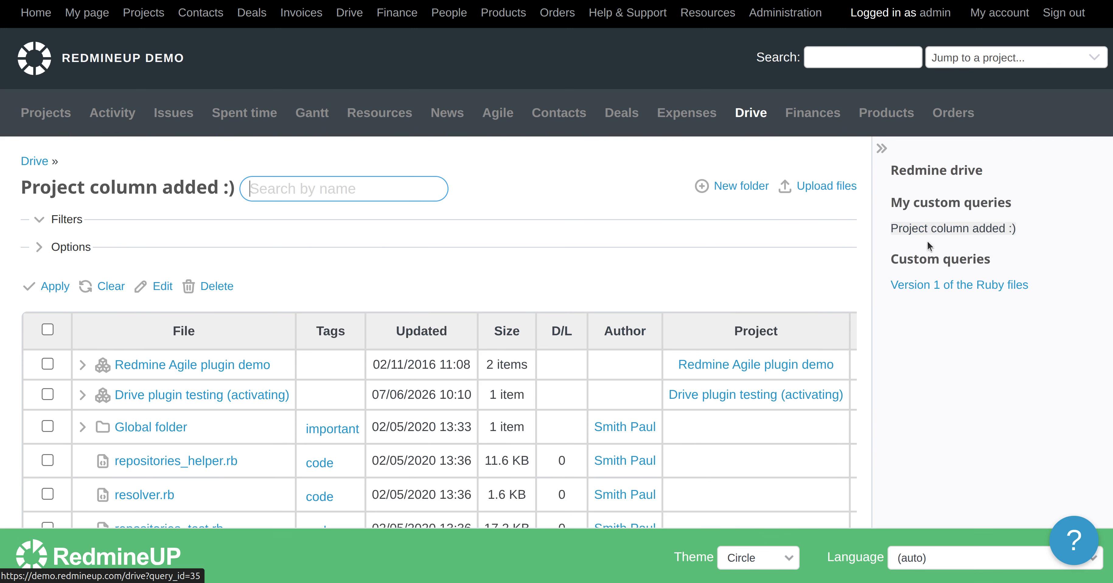
{"action": "left_click", "coordinate": [153, 285]}
{"action": "scroll", "coordinate": [65, 320], "scroll_direction": "down", "scroll_amount": 3}
{"action": "scroll", "coordinate": [65, 319], "scroll_direction": "down", "scroll_amount": 5}
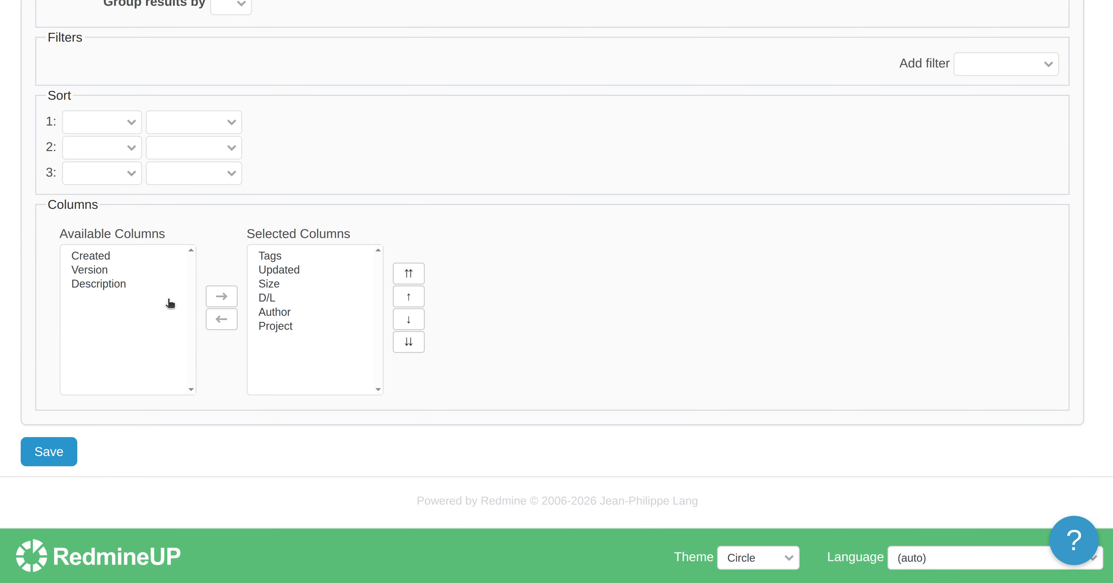
{"action": "left_click", "coordinate": [115, 272]}
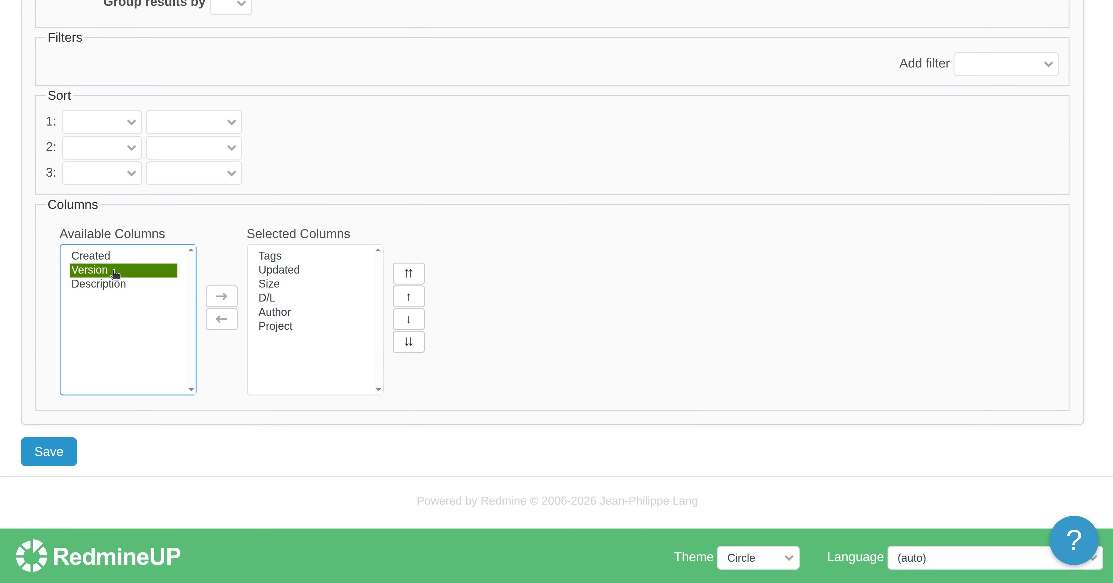
{"action": "left_click", "coordinate": [221, 296]}
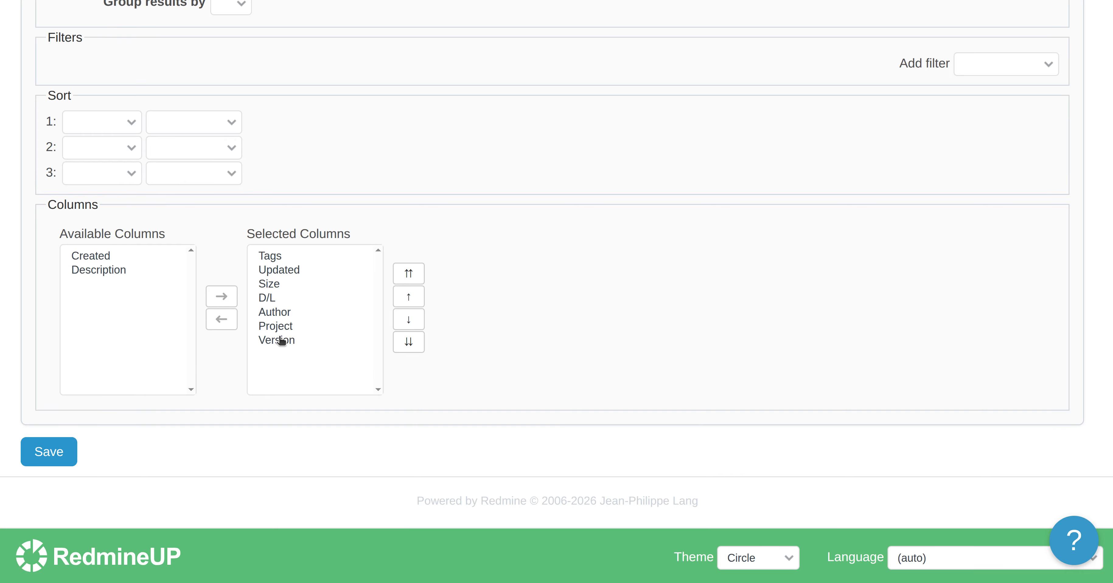
{"action": "left_click", "coordinate": [63, 453]}
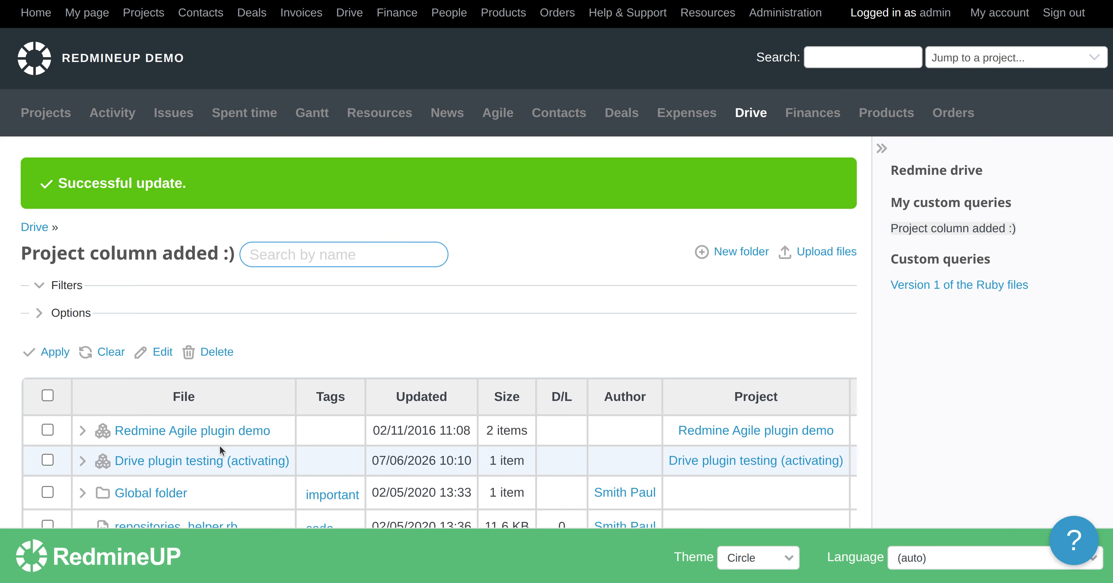
Rename the custom query "Project column added :)" to "Project and Version columns added :)" and save it.
{"action": "left_click", "coordinate": [163, 353]}
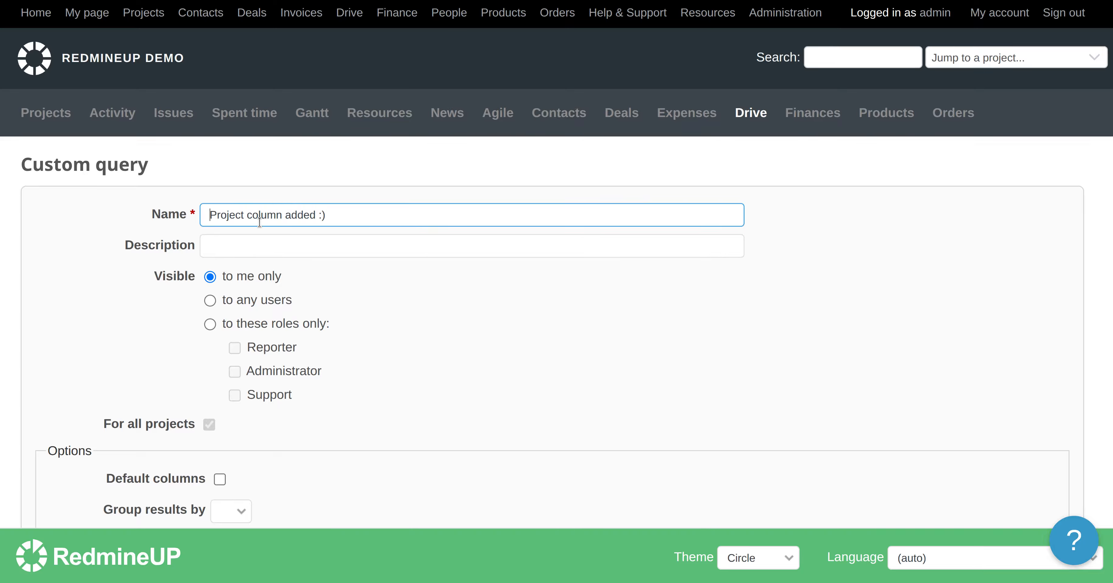
{"action": "scroll", "coordinate": [445, 293], "scroll_direction": "down", "scroll_amount": 5}
{"action": "scroll", "coordinate": [445, 293], "scroll_direction": "down", "scroll_amount": 3}
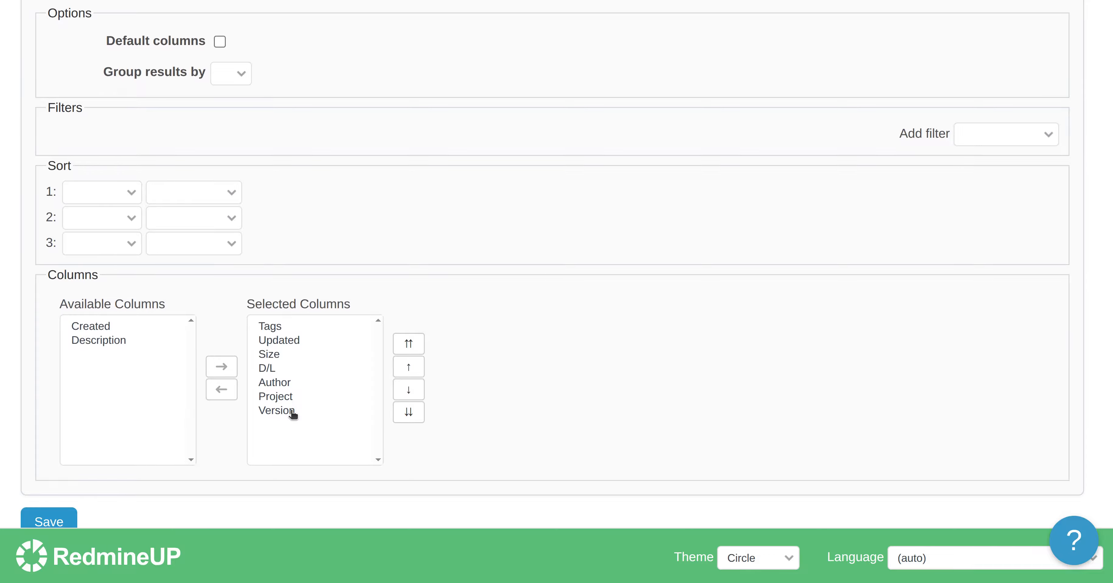
{"action": "scroll", "coordinate": [561, 310], "scroll_direction": "up", "scroll_amount": 1}
{"action": "scroll", "coordinate": [561, 310], "scroll_direction": "up", "scroll_amount": 7}
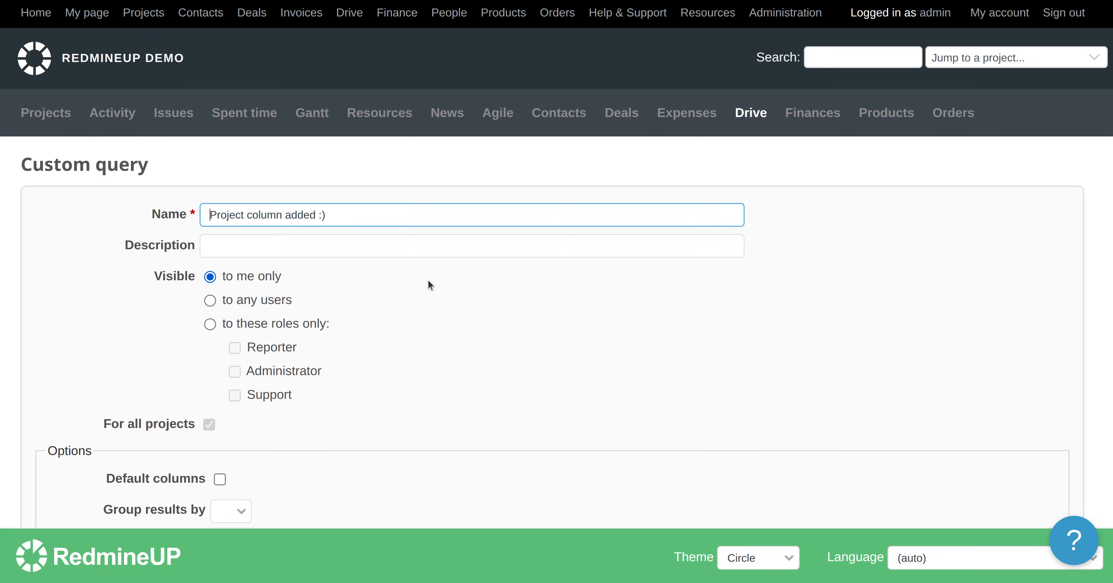
{"action": "key", "text": "Right"}
{"action": "key", "text": "Right"}
{"action": "key", "text": "Right"}
{"action": "type", "text": "and Version"}
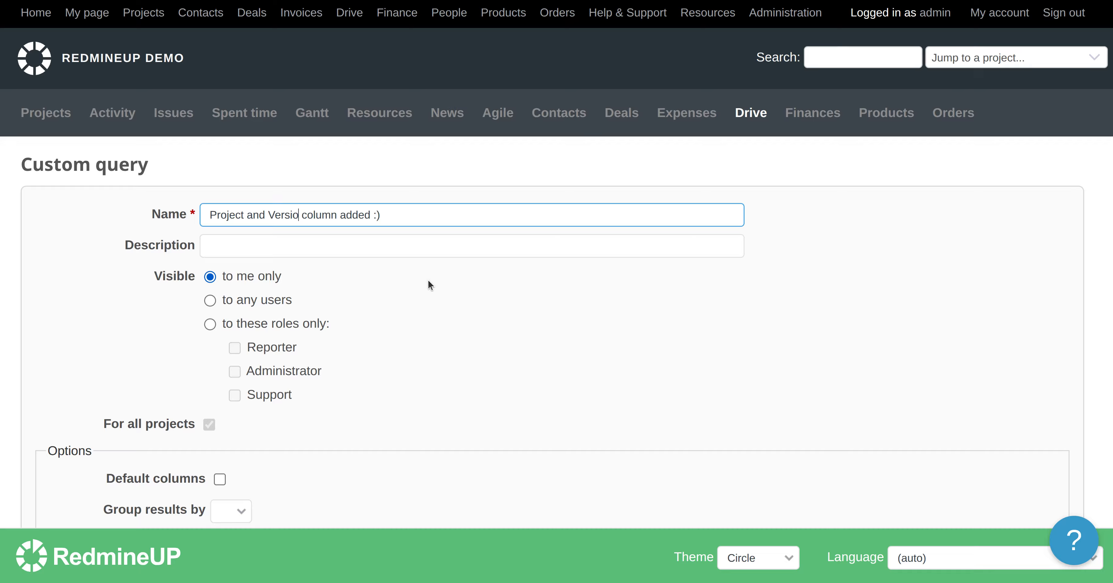
{"action": "key", "text": "Right"}
{"action": "key", "text": "Right"}
{"action": "key", "text": "Right"}
{"action": "key", "text": "Right"}
{"action": "key", "text": "Right"}
{"action": "key", "text": "Right"}
{"action": "key", "text": "Right"}
{"action": "type", "text": "s"}
{"action": "scroll", "coordinate": [428, 286], "scroll_direction": "down", "scroll_amount": 10}
{"action": "left_click", "coordinate": [56, 460]}
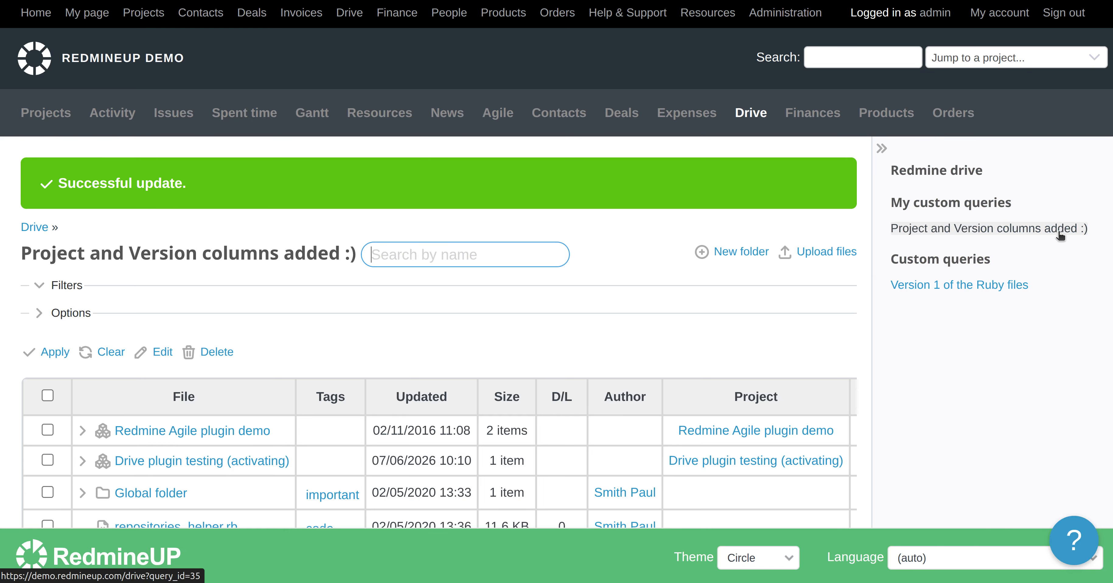
Check the Project and Version columns in the file list of the renamed query.
{"action": "scroll", "coordinate": [659, 328], "scroll_direction": "down", "scroll_amount": 4}
{"action": "left_click_drag", "start_coordinate": [668, 445], "coordinate": [822, 448]}
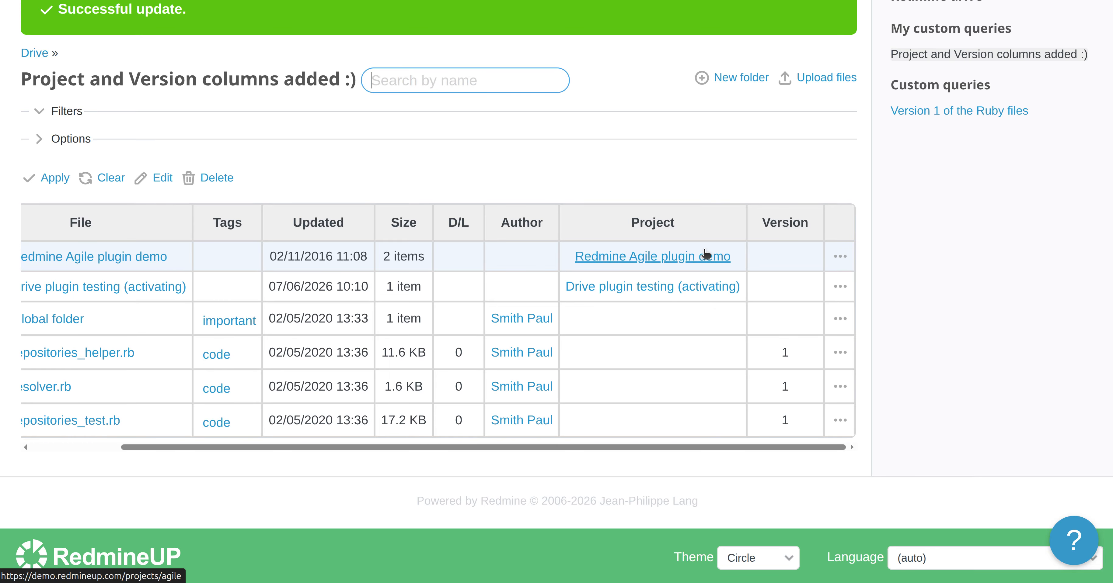
{"action": "scroll", "coordinate": [683, 375], "scroll_direction": "up", "scroll_amount": 3}
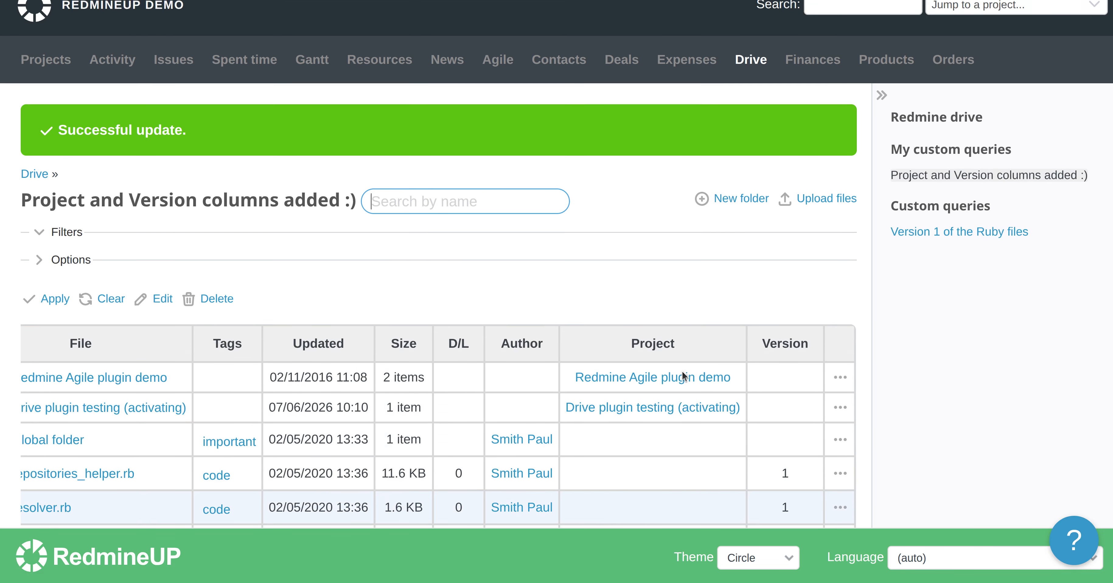
{"action": "scroll", "coordinate": [682, 376], "scroll_direction": "up", "scroll_amount": 1}
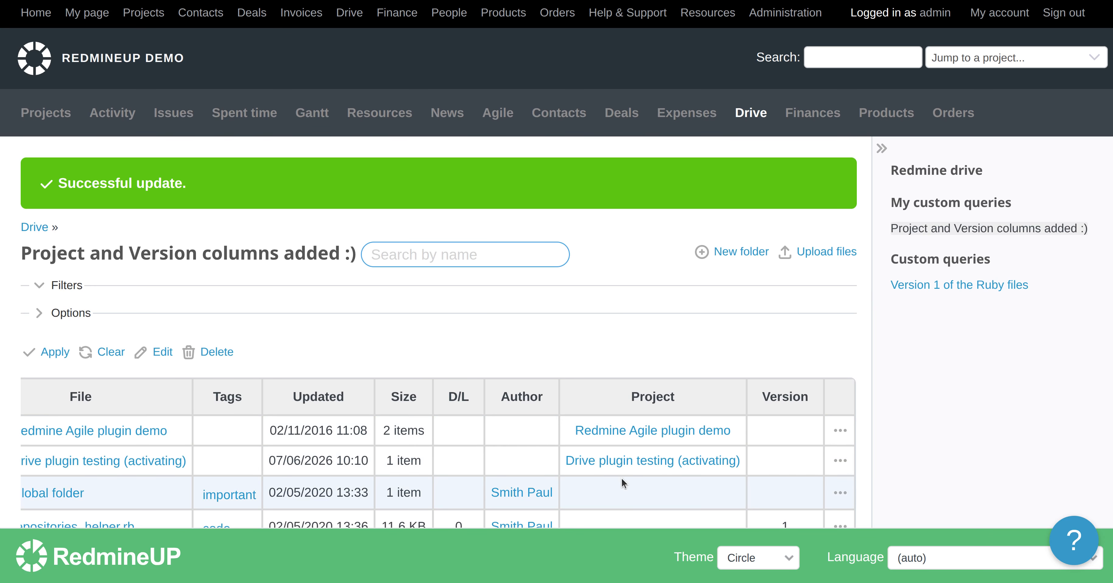
{"action": "scroll", "coordinate": [622, 478], "scroll_direction": "down", "scroll_amount": 2}
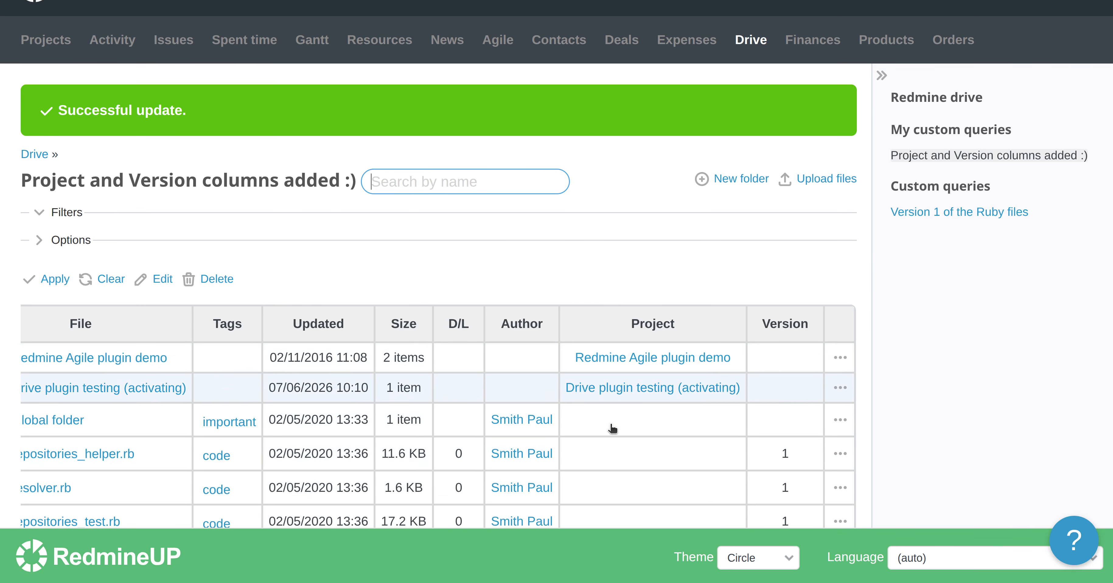
Load the custom query "Version 1 of the Ruby files" and delete it.
{"action": "triple_click", "coordinate": [210, 178]}
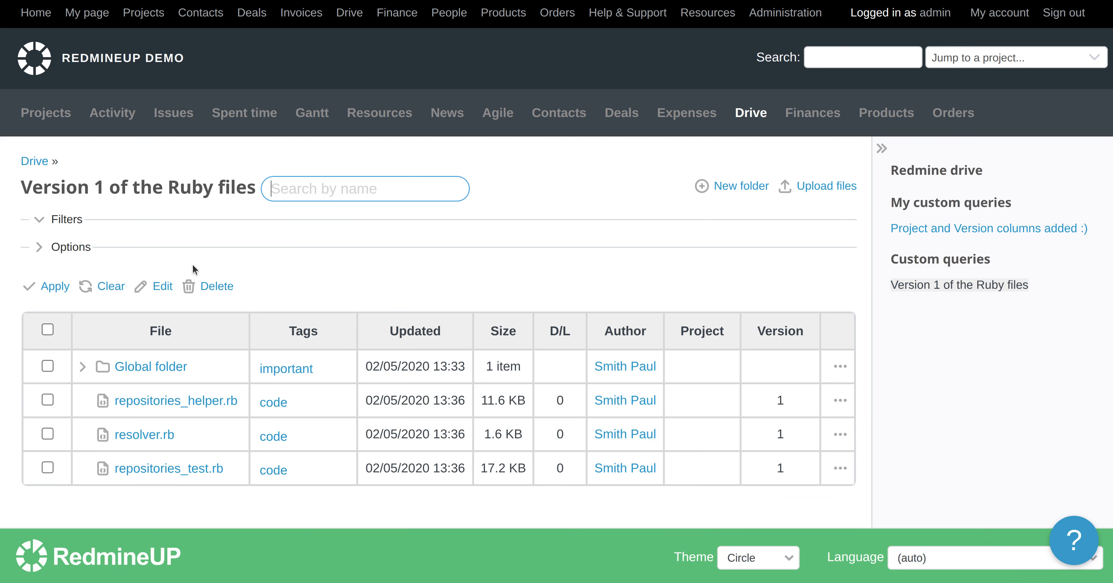
{"action": "left_click", "coordinate": [212, 291]}
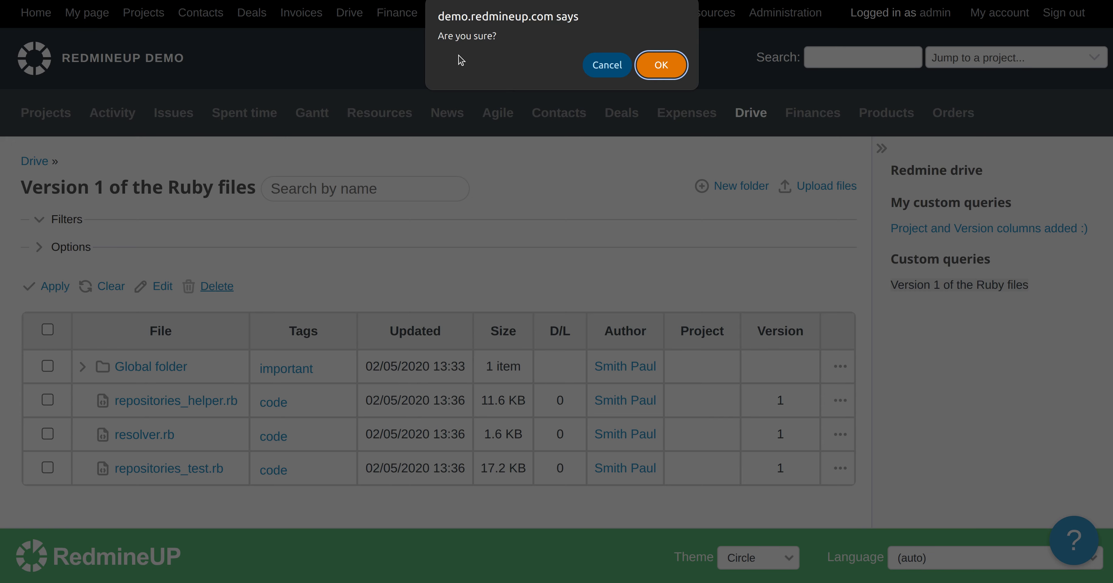
{"action": "left_click", "coordinate": [661, 66]}
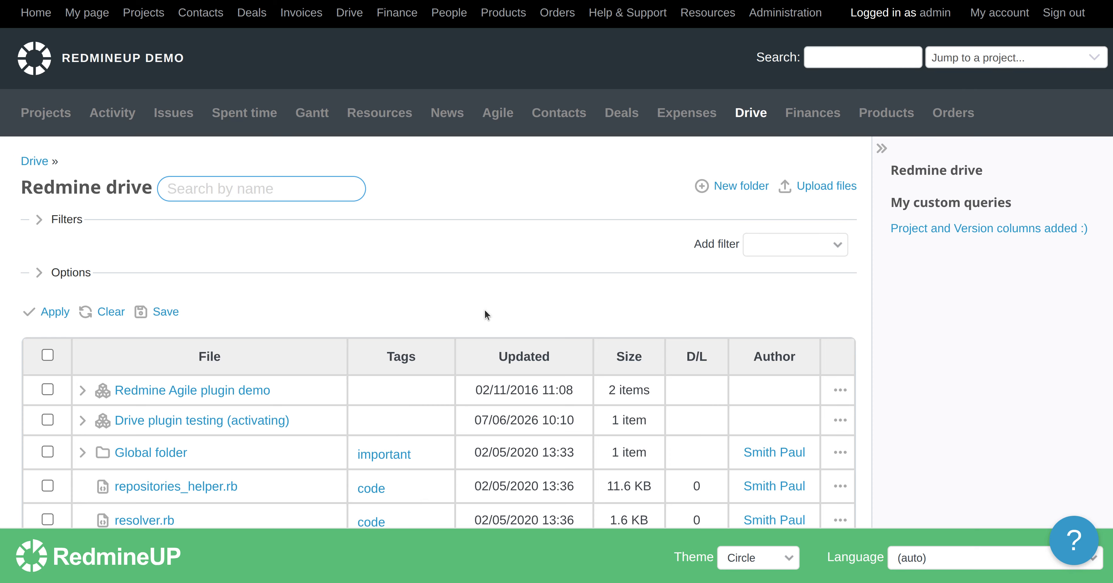
Load the custom query "Project and Version columns added :)" and view its Project and Version columns.
{"action": "scroll", "coordinate": [579, 253], "scroll_direction": "down", "scroll_amount": 3}
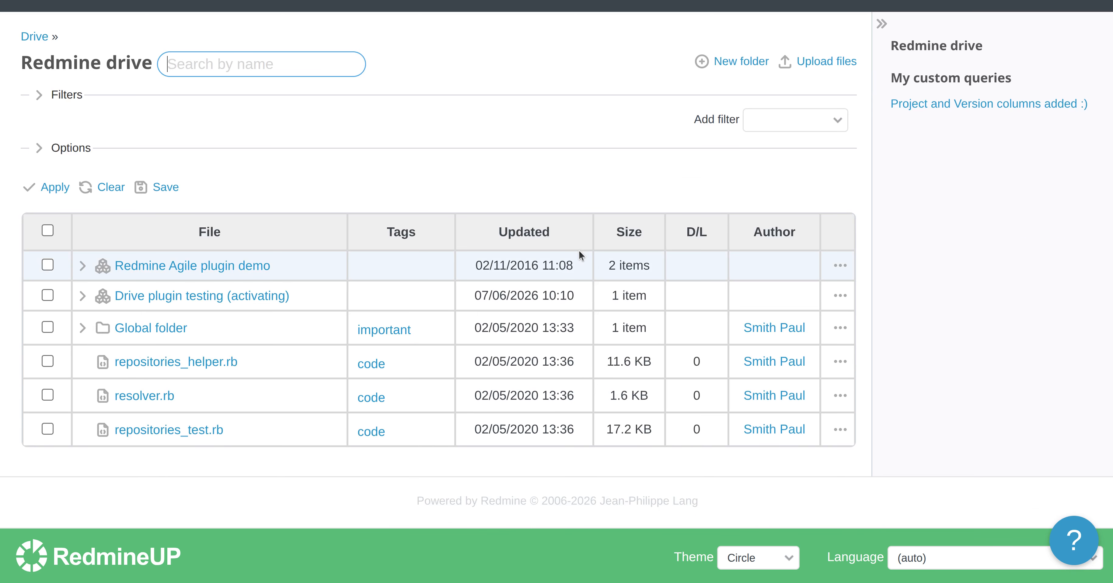
{"action": "scroll", "coordinate": [201, 160], "scroll_direction": "up", "scroll_amount": 3}
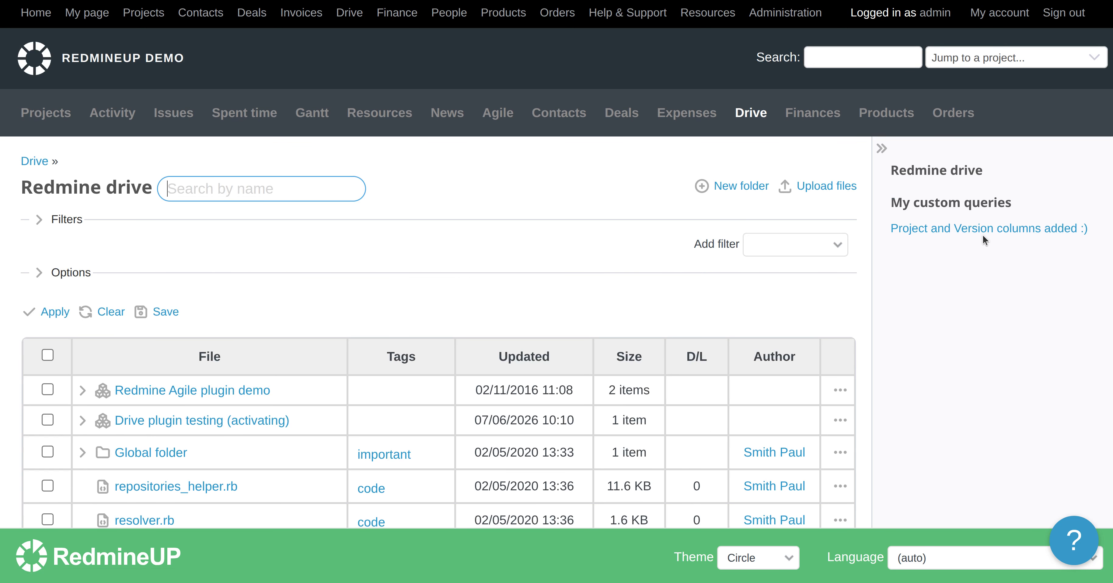
{"action": "left_click", "coordinate": [993, 229]}
{"action": "scroll", "coordinate": [406, 290], "scroll_direction": "down", "scroll_amount": 3}
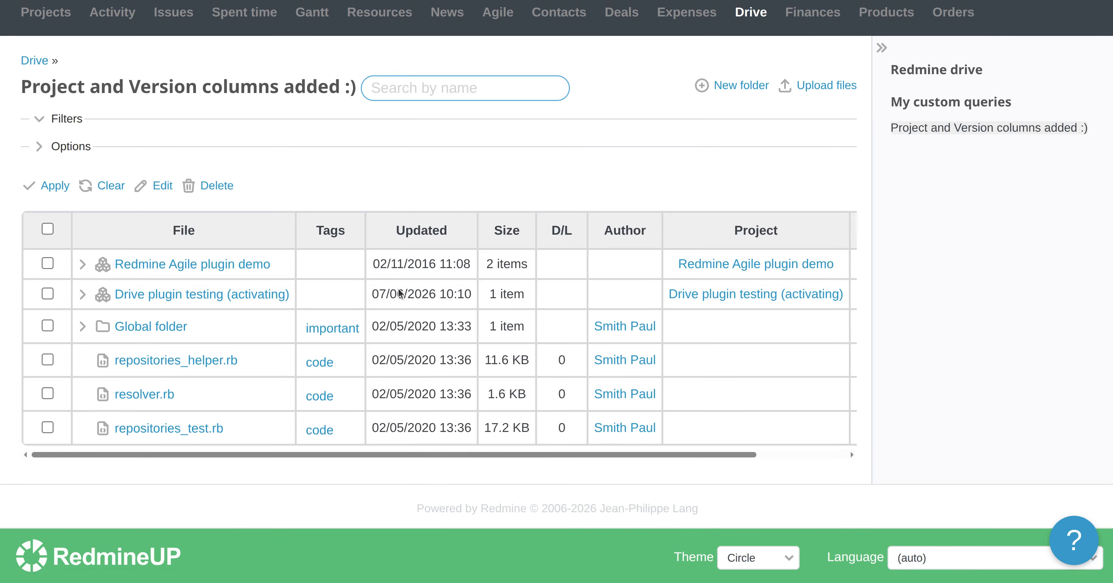
{"action": "left_click_drag", "start_coordinate": [622, 448], "coordinate": [842, 449]}
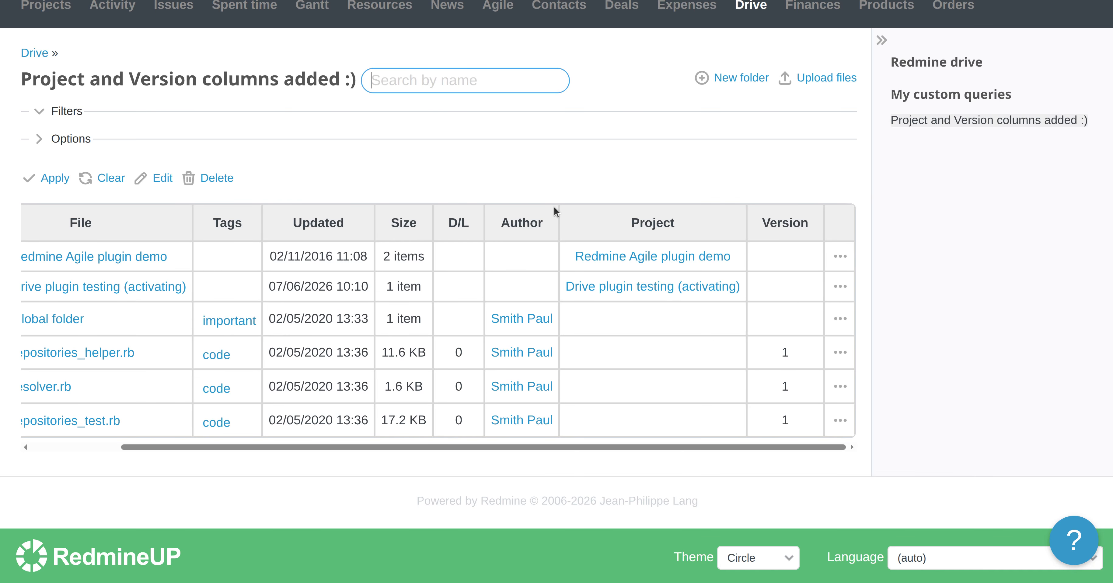
{"action": "scroll", "coordinate": [371, 153], "scroll_direction": "up", "scroll_amount": 3}
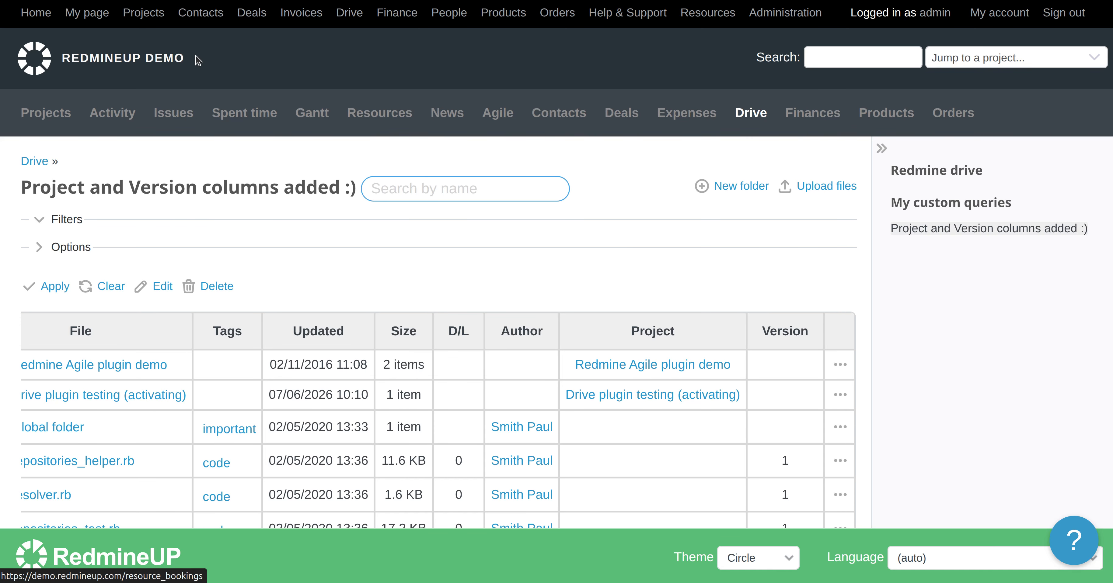
Open the drive of the project "Drive plugin testing (activating)" and expand its Matrix (1999) folder.
{"action": "left_click", "coordinate": [147, 17]}
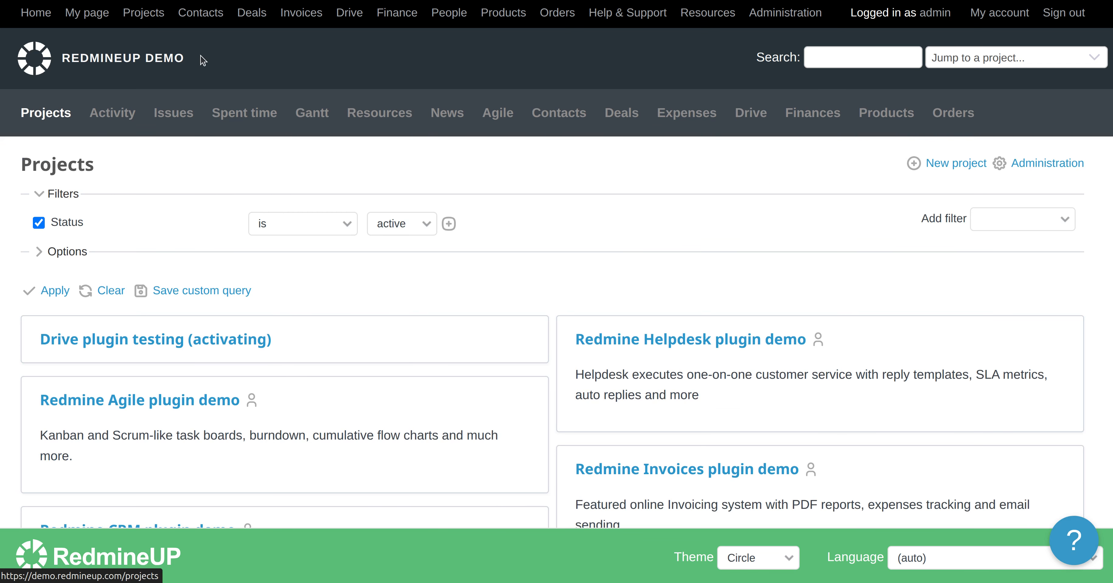
{"action": "scroll", "coordinate": [528, 280], "scroll_direction": "down", "scroll_amount": 2}
{"action": "scroll", "coordinate": [528, 281], "scroll_direction": "down", "scroll_amount": 4}
{"action": "scroll", "coordinate": [529, 281], "scroll_direction": "up", "scroll_amount": 3}
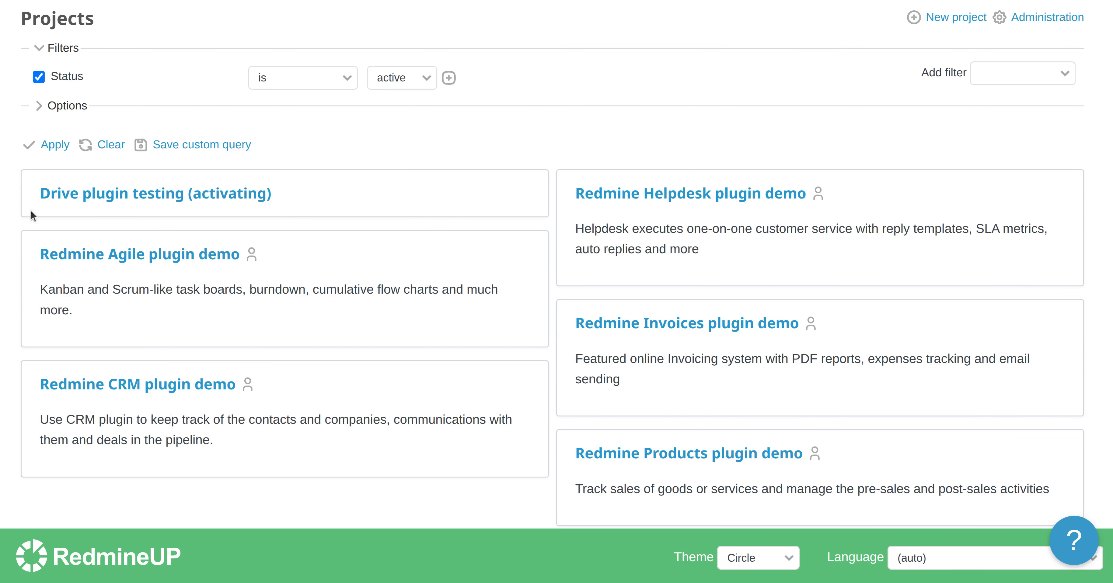
{"action": "left_click", "coordinate": [120, 194]}
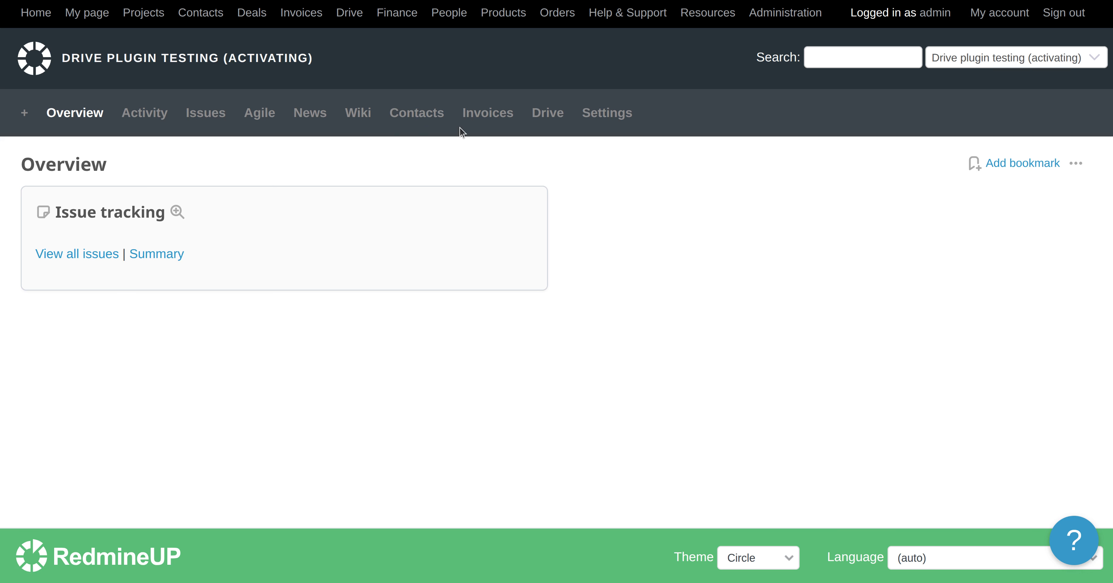
{"action": "left_click", "coordinate": [547, 112]}
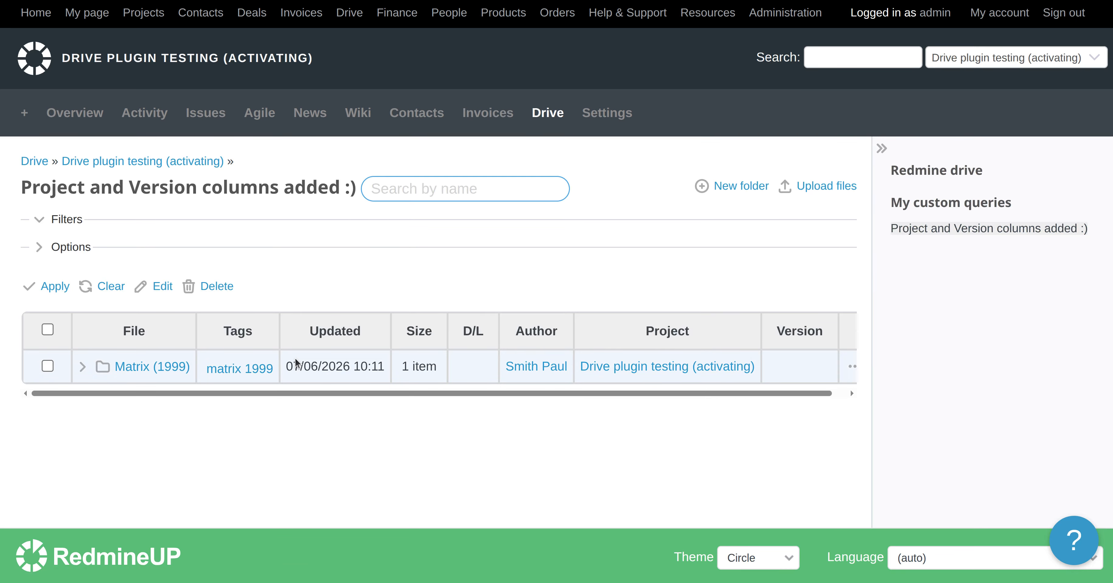
{"action": "left_click", "coordinate": [81, 367]}
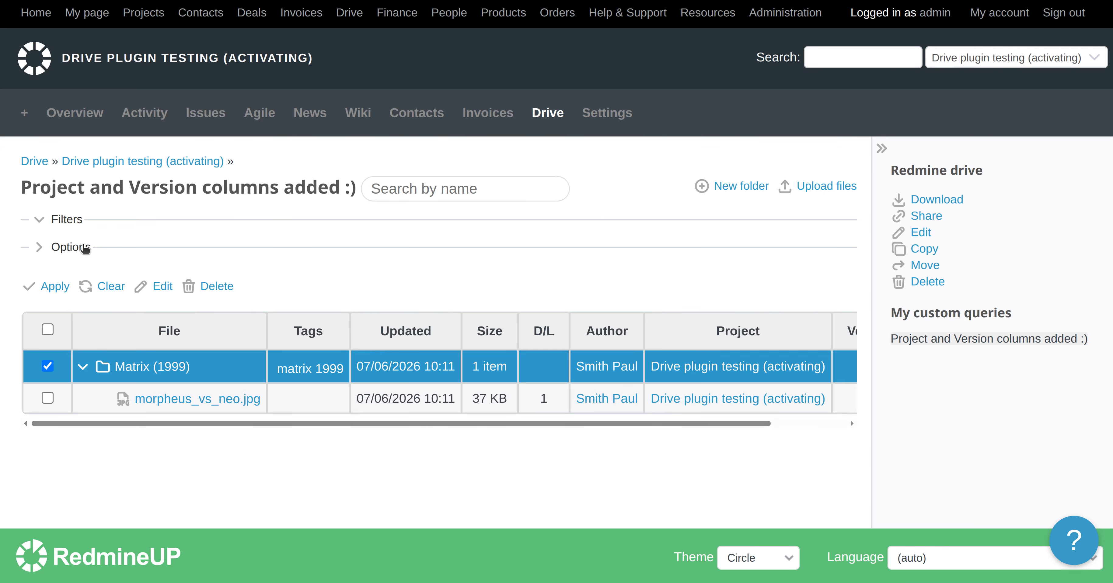
Add the Created column to the selected columns of the project's file list and apply the change.
{"action": "left_click", "coordinate": [85, 249]}
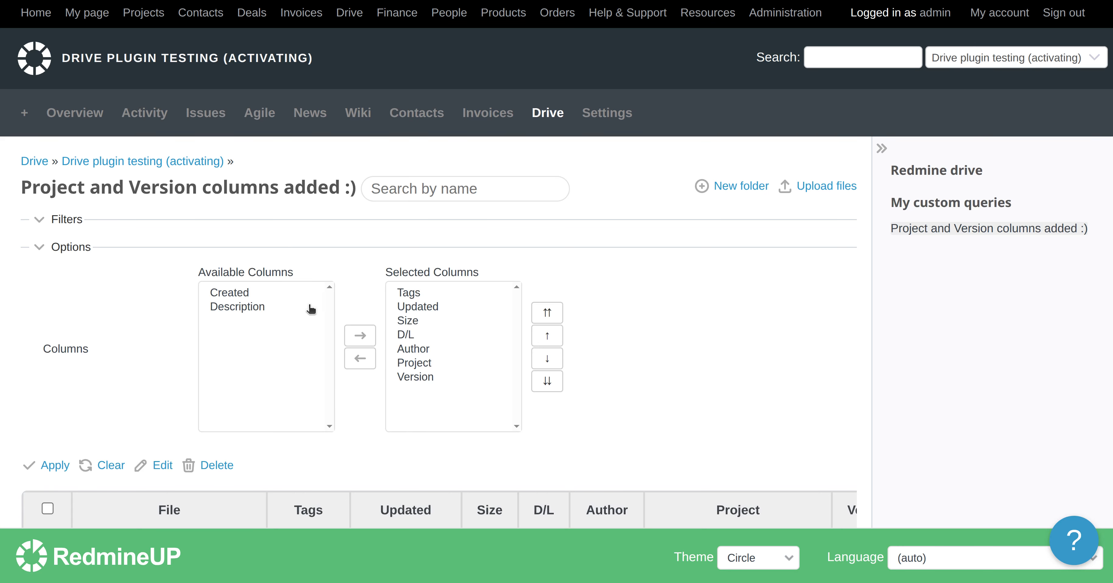
{"action": "left_click", "coordinate": [275, 297]}
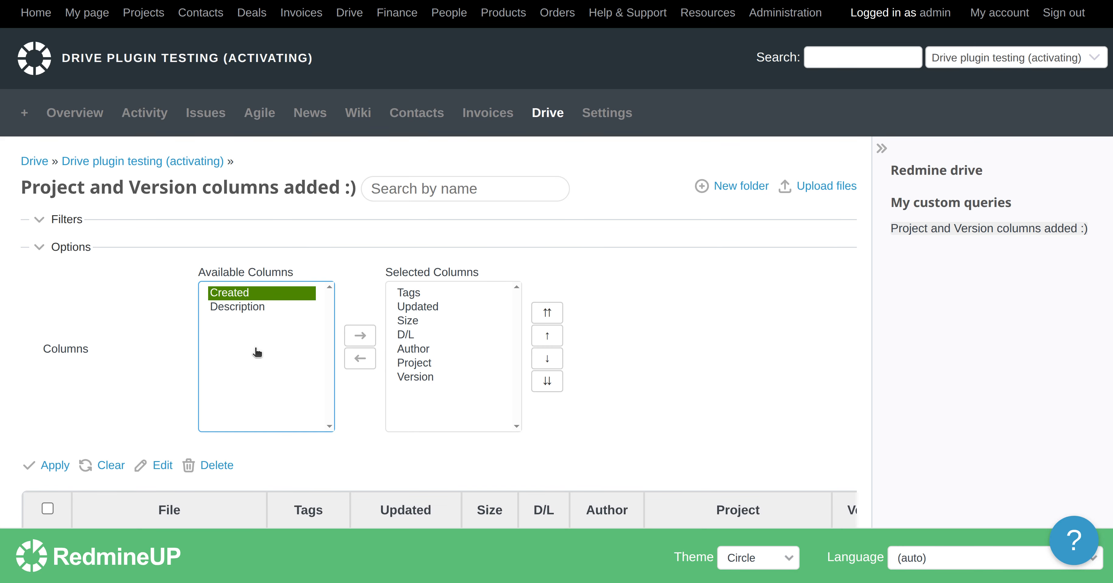
{"action": "left_click", "coordinate": [360, 335]}
{"action": "scroll", "coordinate": [130, 370], "scroll_direction": "down", "scroll_amount": 3}
{"action": "left_click", "coordinate": [85, 320]}
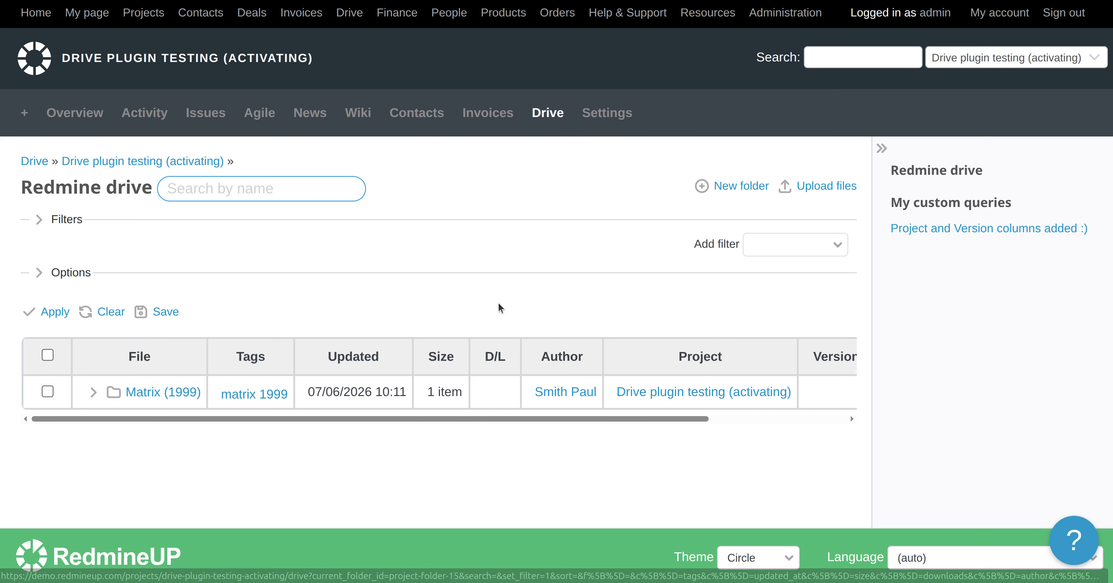
Start saving the project's file list as a new query named "Created date column added".
{"action": "double_click", "coordinate": [166, 51]}
{"action": "triple_click", "coordinate": [167, 51]}
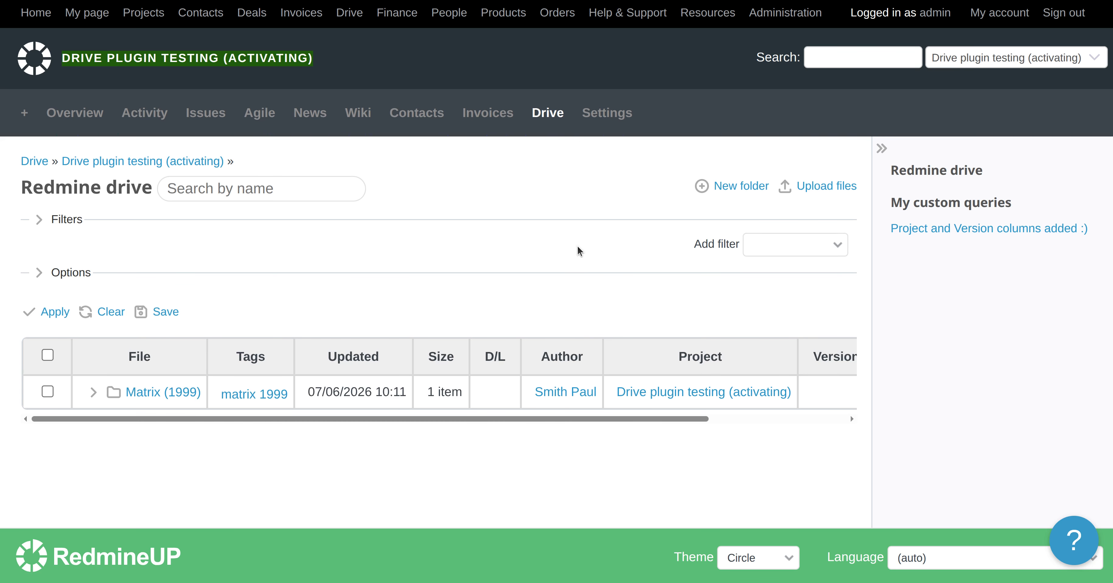
{"action": "left_click", "coordinate": [169, 312]}
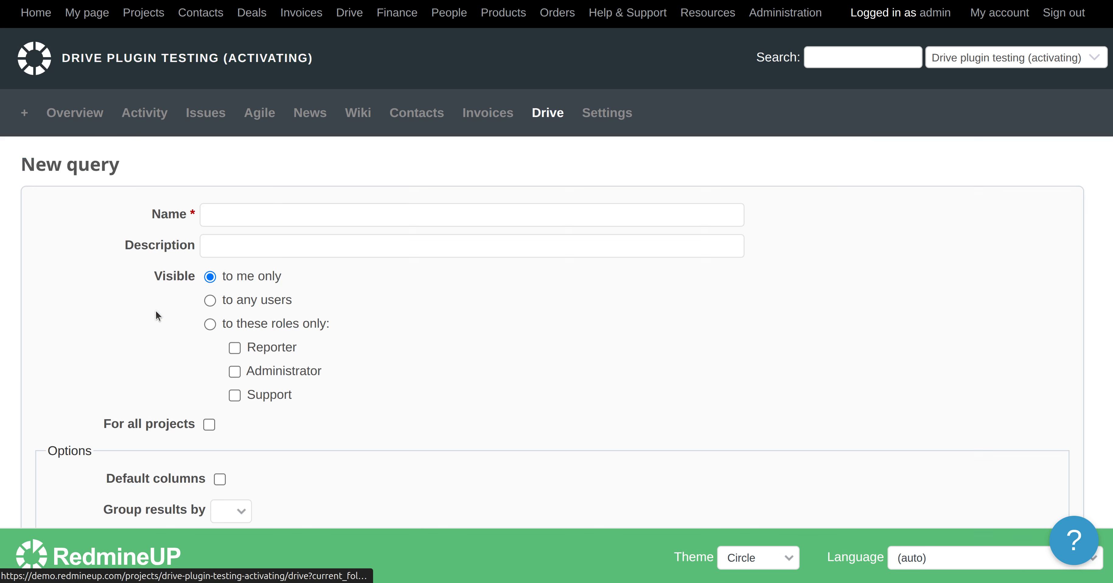
{"action": "scroll", "coordinate": [394, 271], "scroll_direction": "down", "scroll_amount": 2}
{"action": "scroll", "coordinate": [395, 273], "scroll_direction": "down", "scroll_amount": 10}
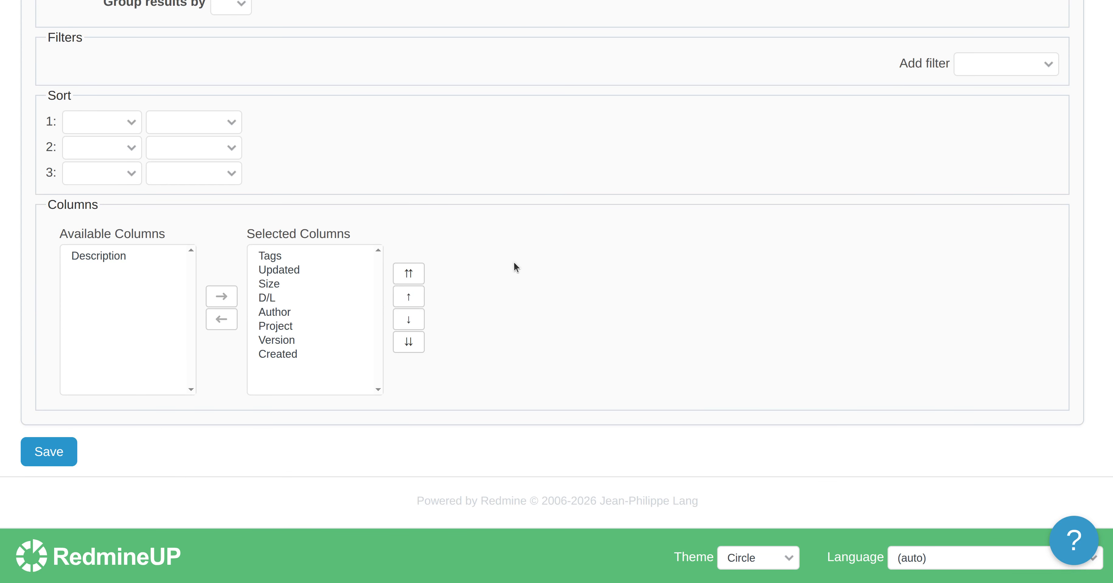
{"action": "scroll", "coordinate": [368, 114], "scroll_direction": "up", "scroll_amount": 12}
{"action": "left_click", "coordinate": [357, 211]}
{"action": "type", "text": "Created da"}
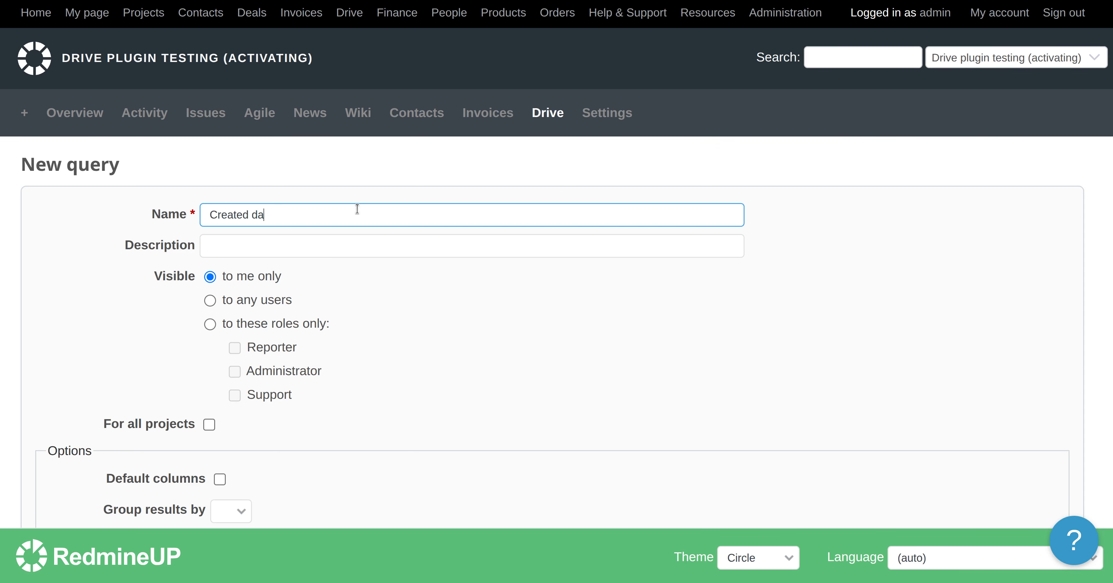
{"action": "type", "text": "te columnd added"}
{"action": "key", "text": "BackSpace"}
{"action": "key", "text": "BackSpace"}
{"action": "key", "text": "BackSpace"}
{"action": "key", "text": "BackSpace"}
{"action": "key", "text": "BackSpace"}
{"action": "key", "text": "BackSpace"}
{"action": "key", "text": "BackSpace"}
{"action": "type", "text": "added"}
Make the new query visible only to the Reporter role and save it for this project only.
{"action": "left_click", "coordinate": [211, 327]}
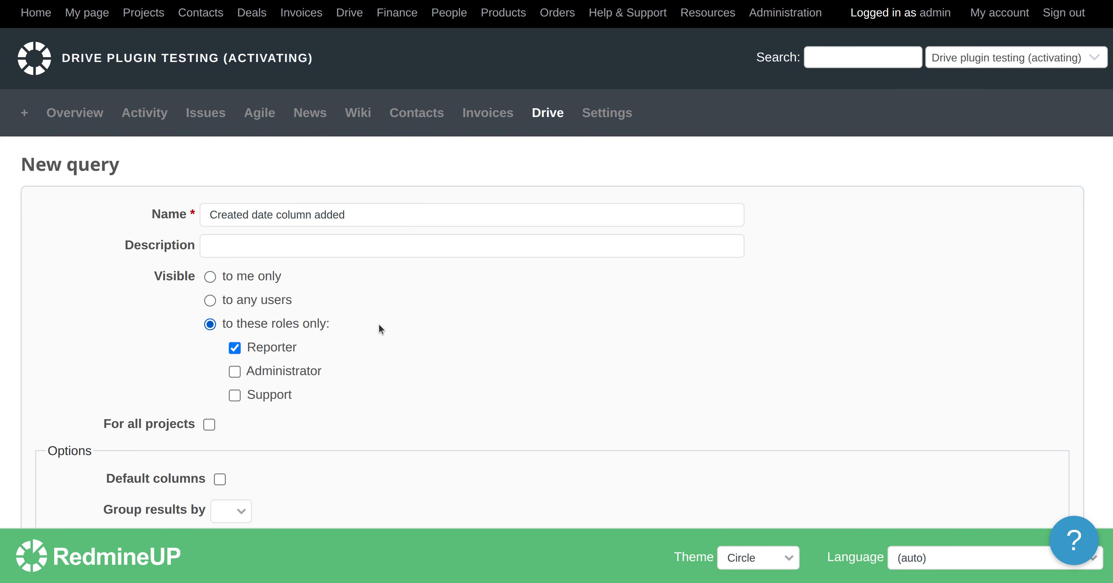
{"action": "scroll", "coordinate": [440, 407], "scroll_direction": "down", "scroll_amount": 5}
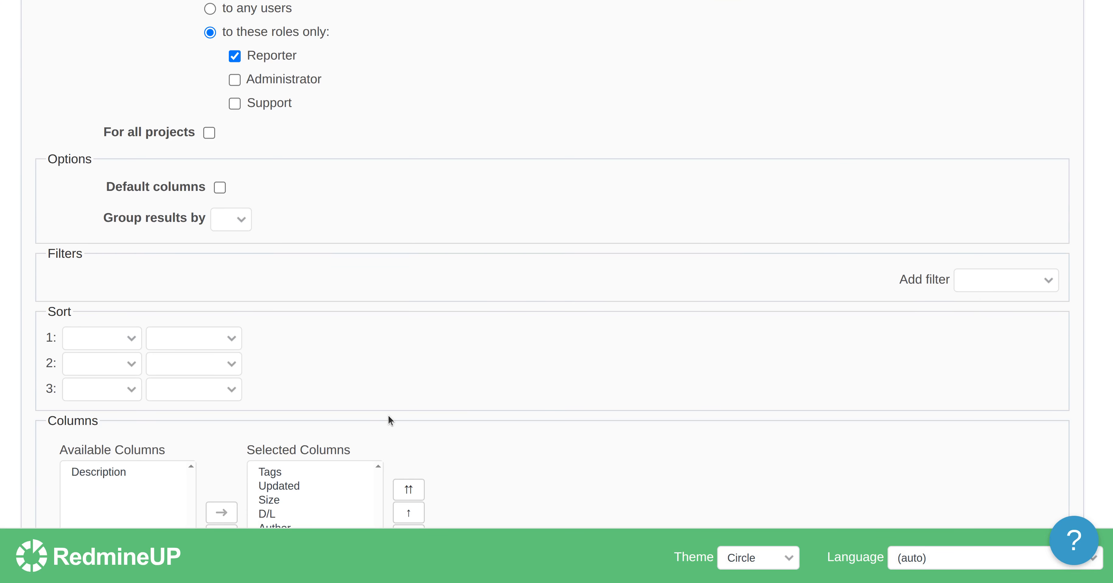
{"action": "scroll", "coordinate": [390, 419], "scroll_direction": "down", "scroll_amount": 4}
{"action": "left_click", "coordinate": [67, 450]}
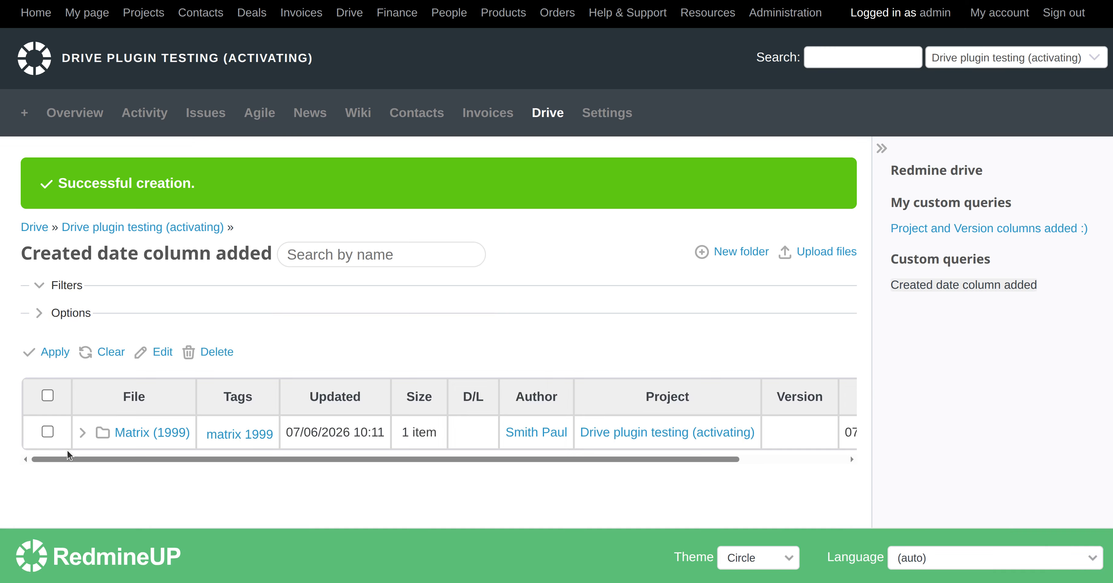